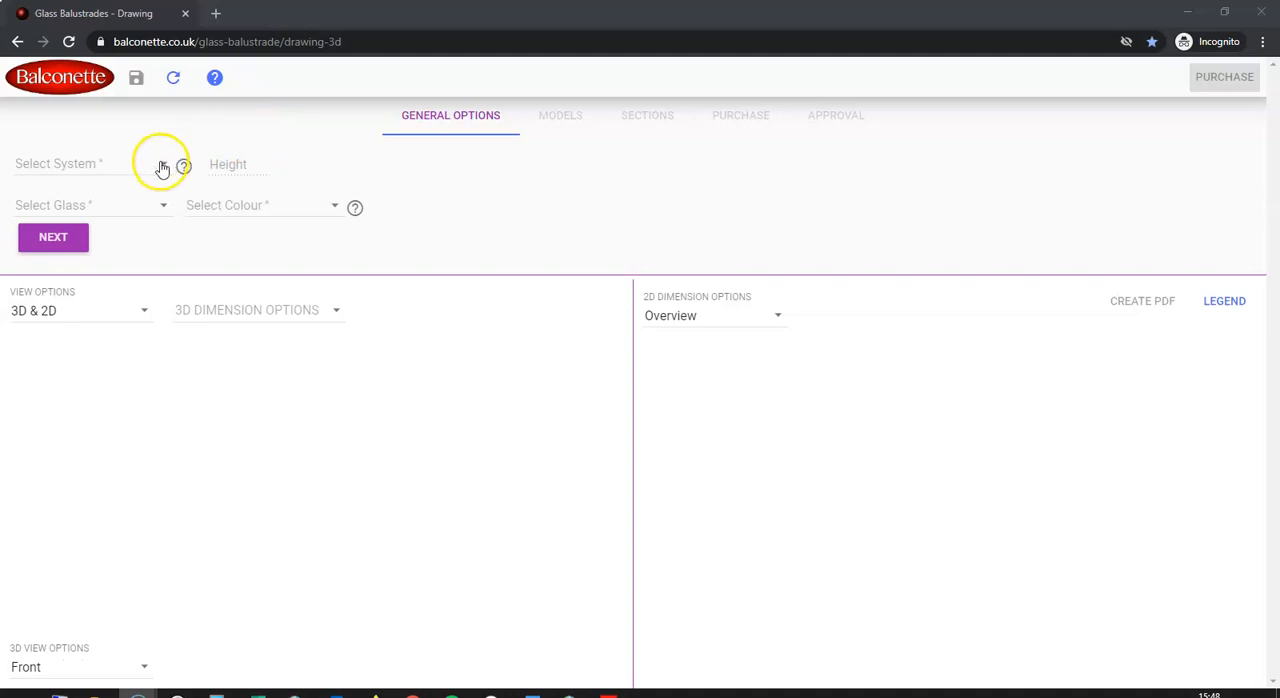
Configure the balustrade as an Aerofoil System with 10mm Clear Toughened glass in Silver Anodised and proceed to the model choices
{"action": "left_click", "coordinate": [162, 168]}
{"action": "left_click", "coordinate": [95, 179]}
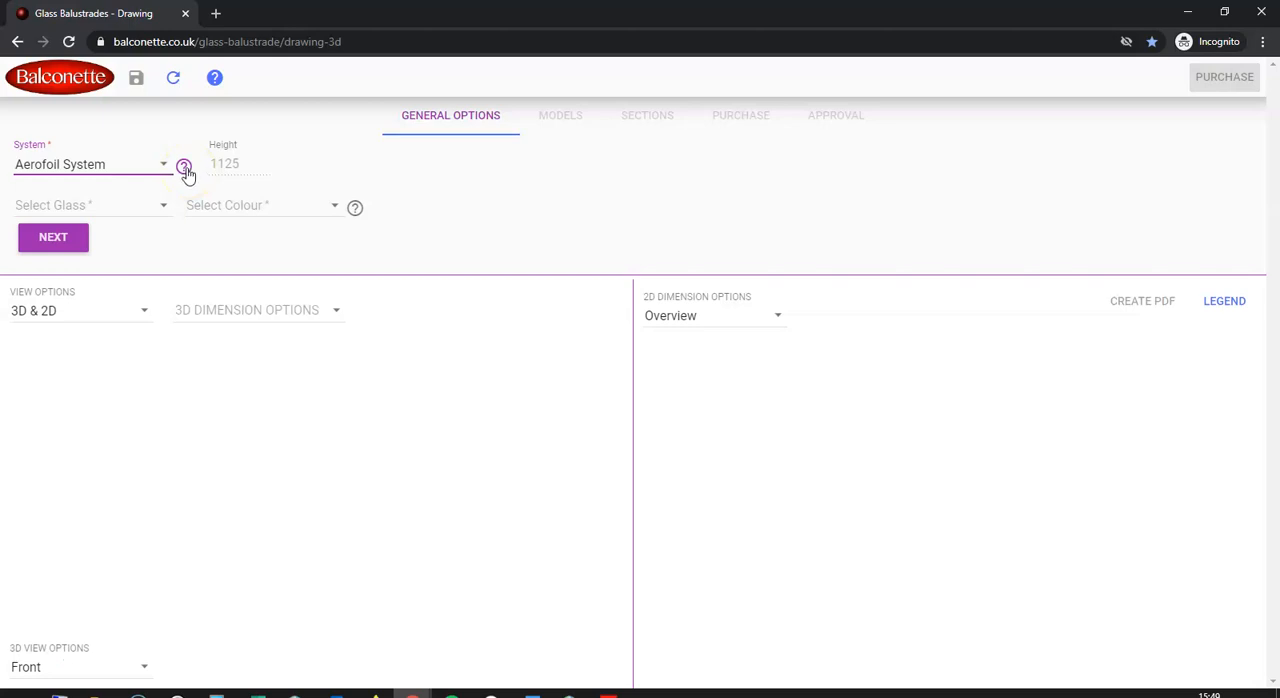
{"action": "left_click", "coordinate": [160, 209]}
{"action": "left_click", "coordinate": [137, 206]}
{"action": "left_click", "coordinate": [260, 206]}
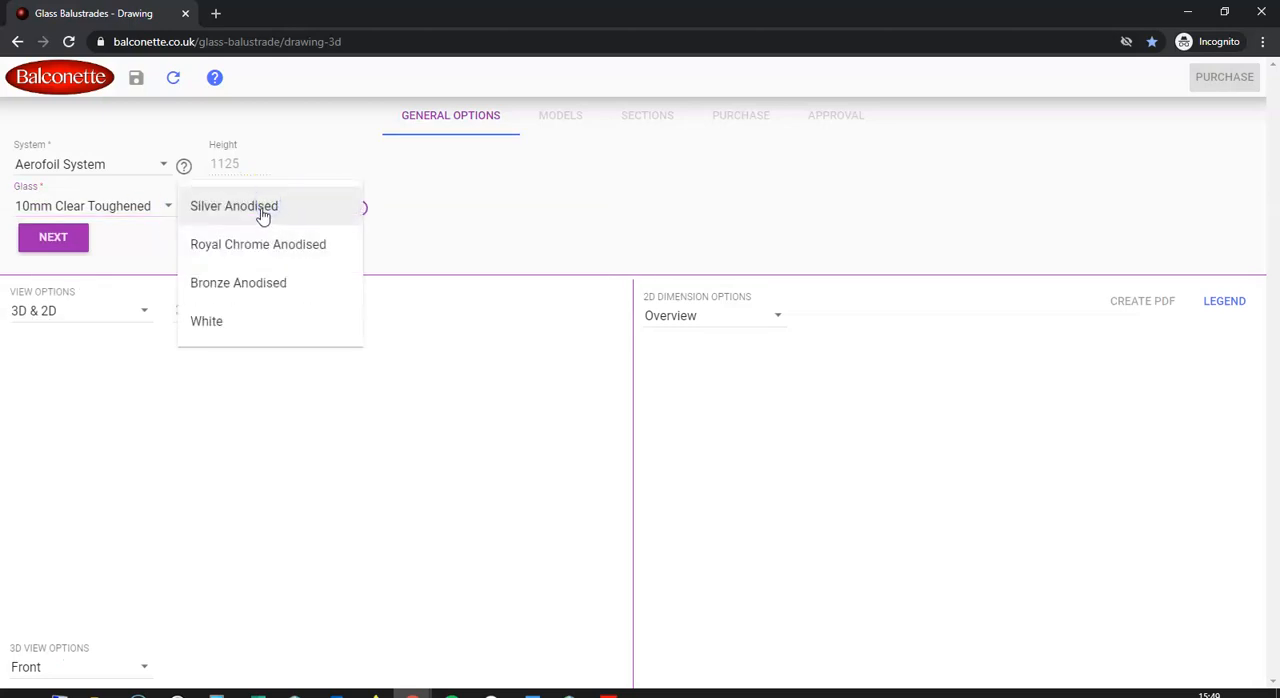
{"action": "left_click", "coordinate": [260, 208]}
{"action": "left_click", "coordinate": [52, 237]}
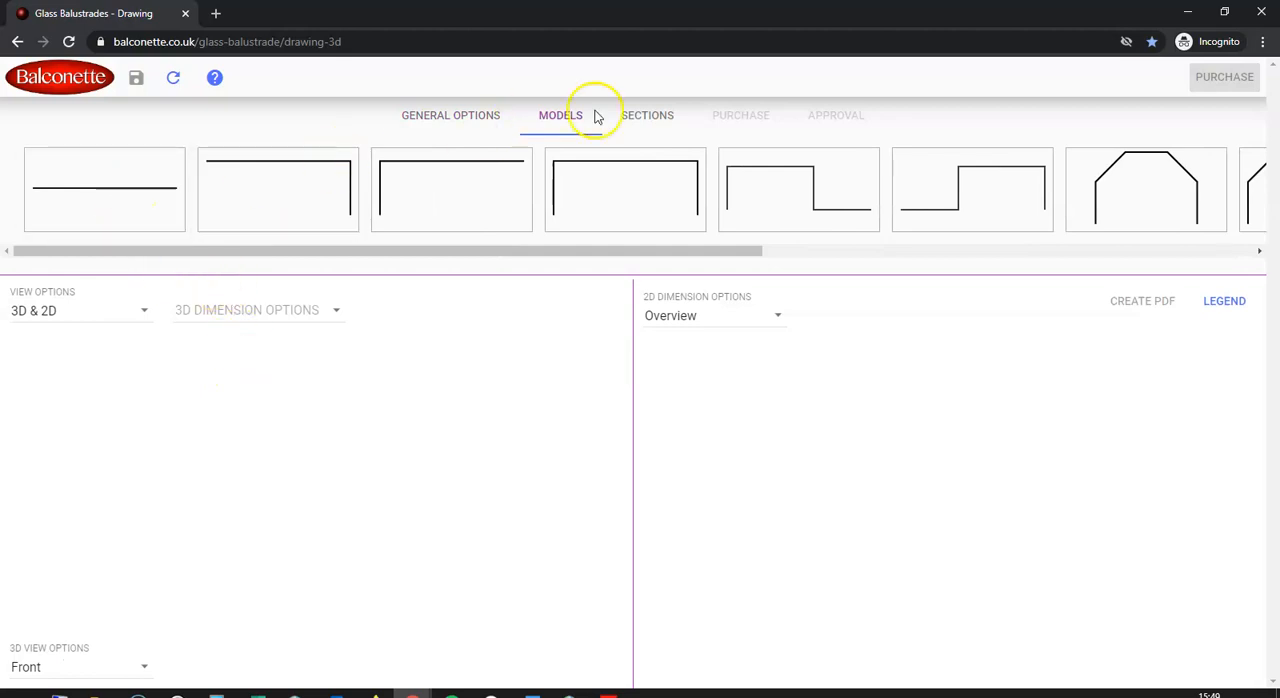
Choose the three-sided, U-shaped balustrade model with two square corners
{"action": "left_click_drag", "start_coordinate": [686, 251], "coordinate": [637, 271]}
{"action": "left_click", "coordinate": [668, 189]}
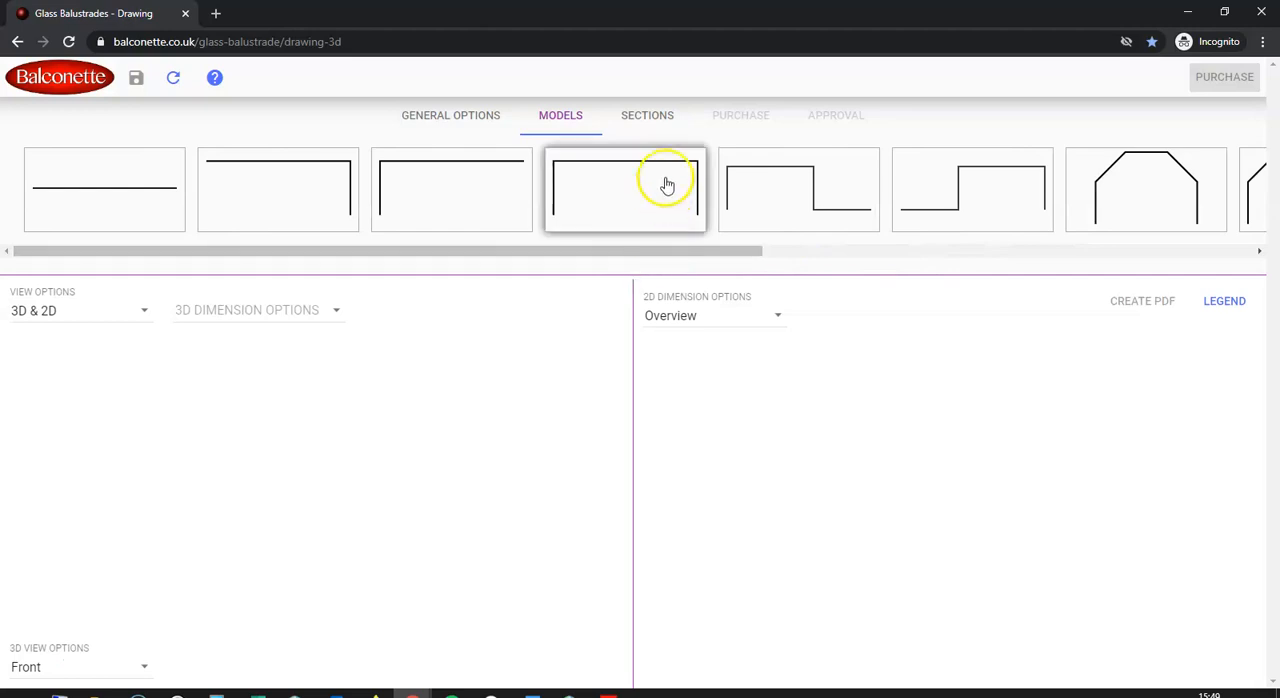
{"action": "left_click", "coordinate": [667, 189]}
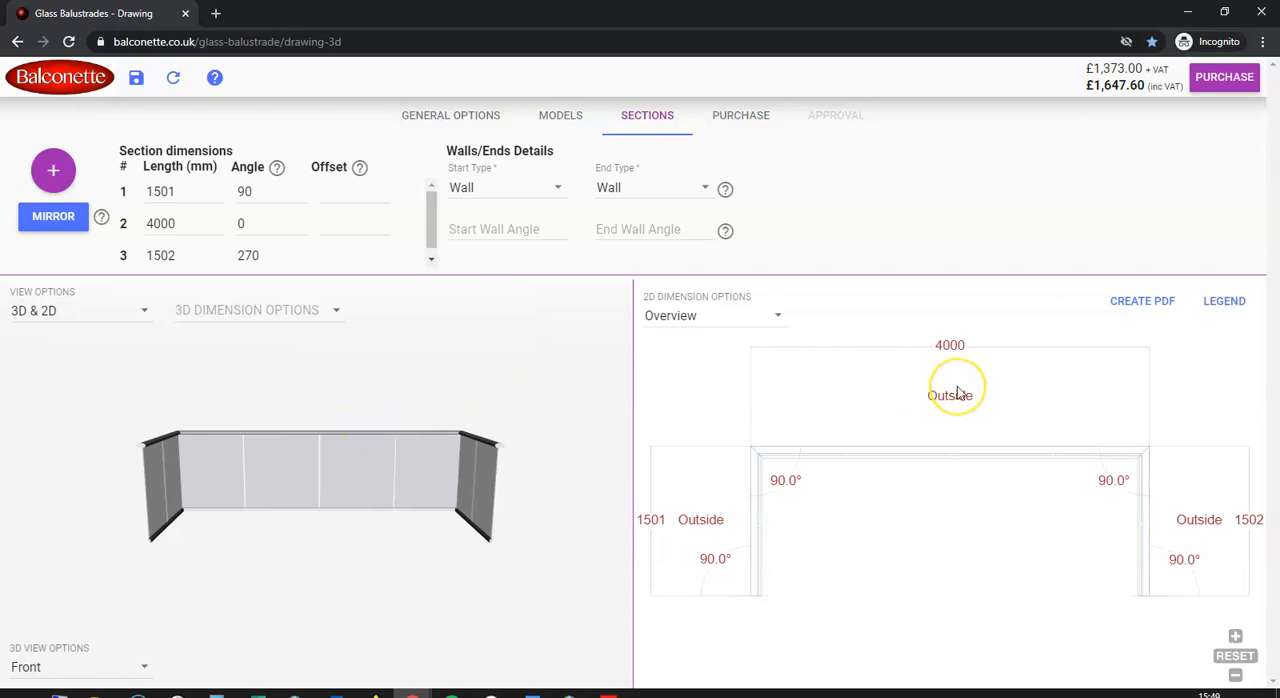
View the balustrade in 3D only and 2D only, return to the combined 3D & 2D display, and rotate the 3D model
{"action": "left_click", "coordinate": [143, 315]}
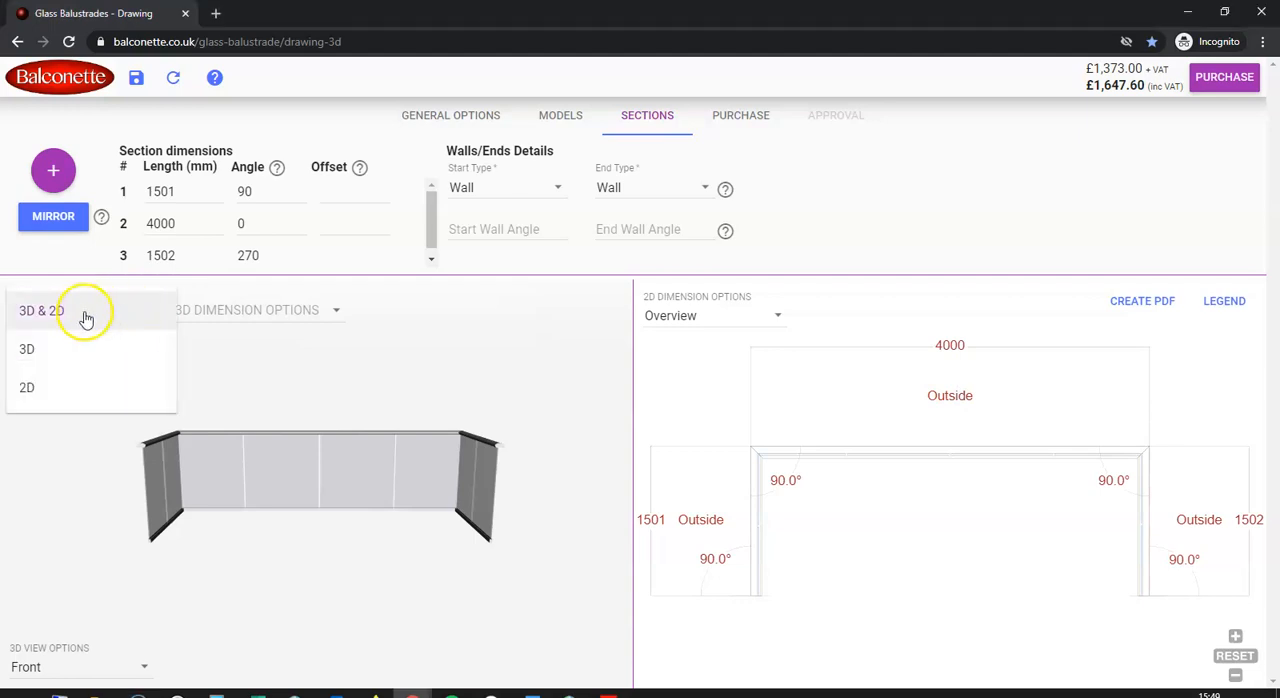
{"action": "left_click", "coordinate": [63, 347]}
{"action": "left_click_drag", "start_coordinate": [598, 488], "coordinate": [666, 451]}
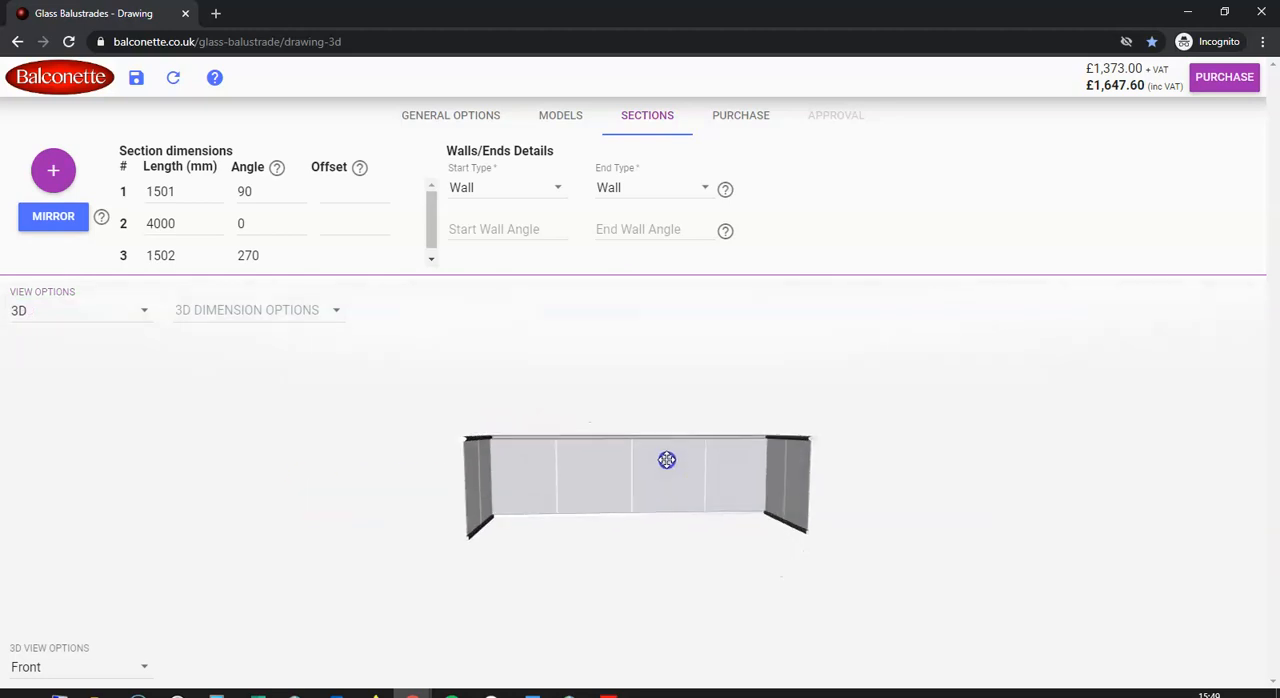
{"action": "left_click", "coordinate": [120, 303]}
{"action": "left_click", "coordinate": [101, 349]}
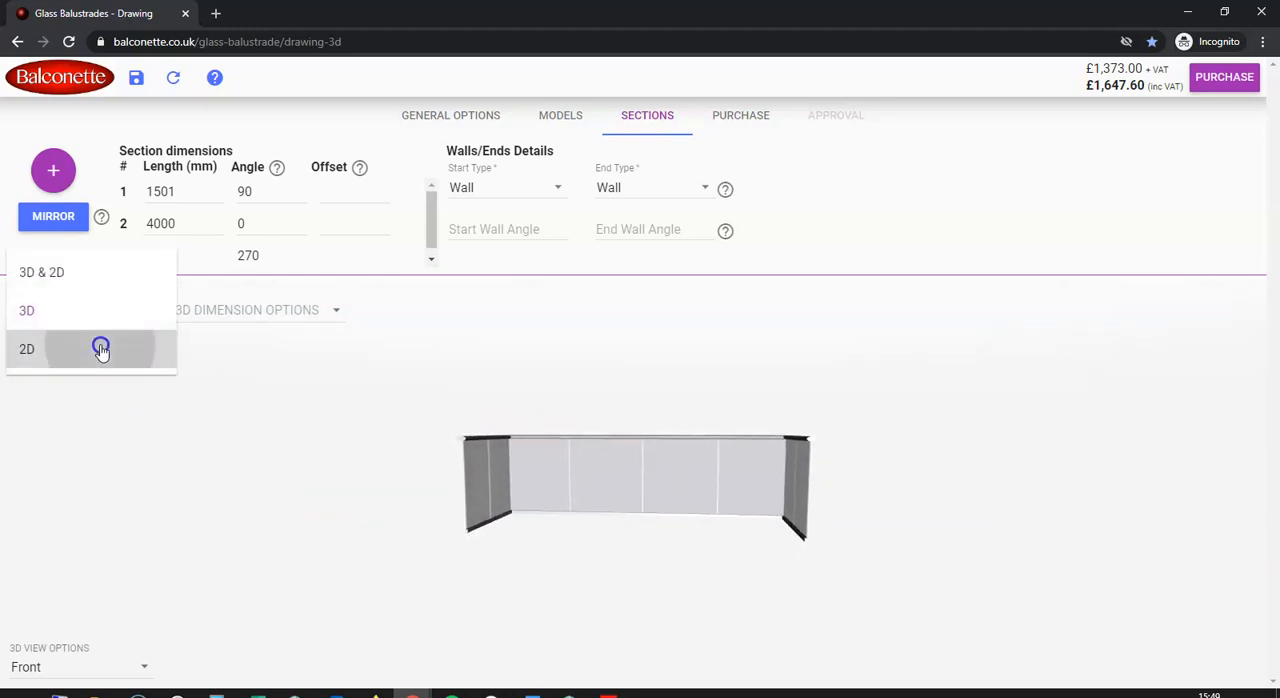
{"action": "left_click", "coordinate": [143, 320]}
{"action": "left_click", "coordinate": [105, 248]}
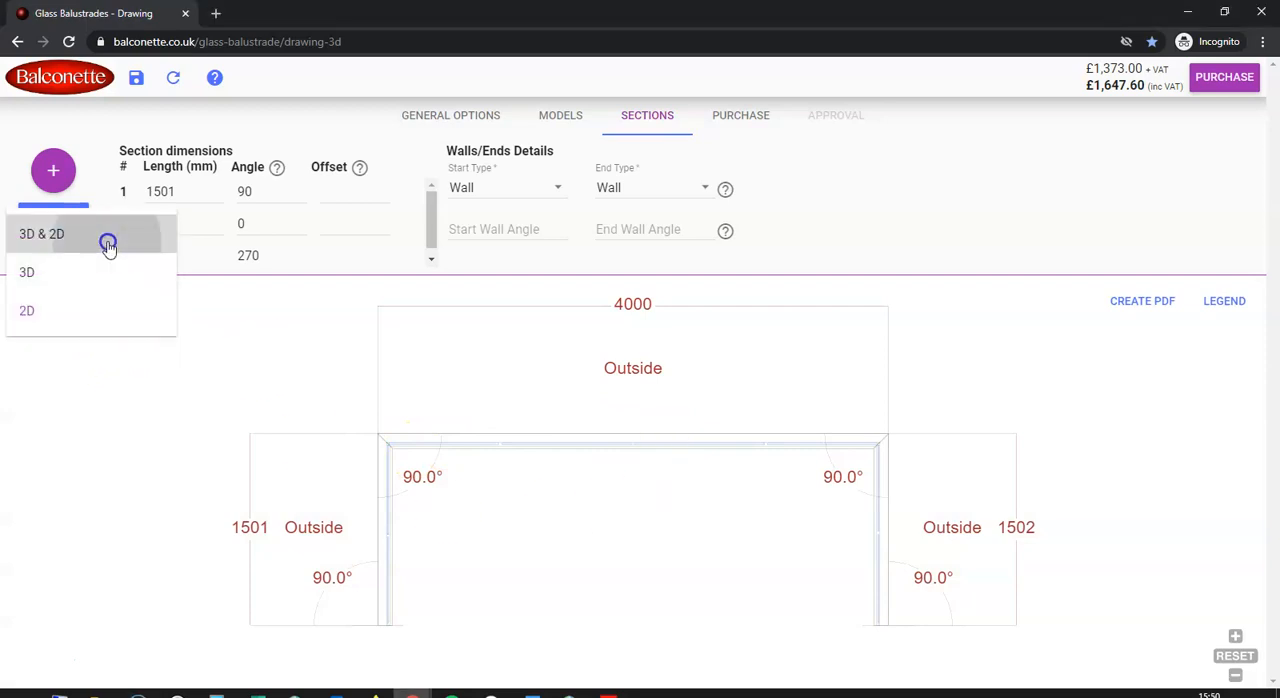
{"action": "left_click_drag", "start_coordinate": [277, 486], "coordinate": [662, 124]}
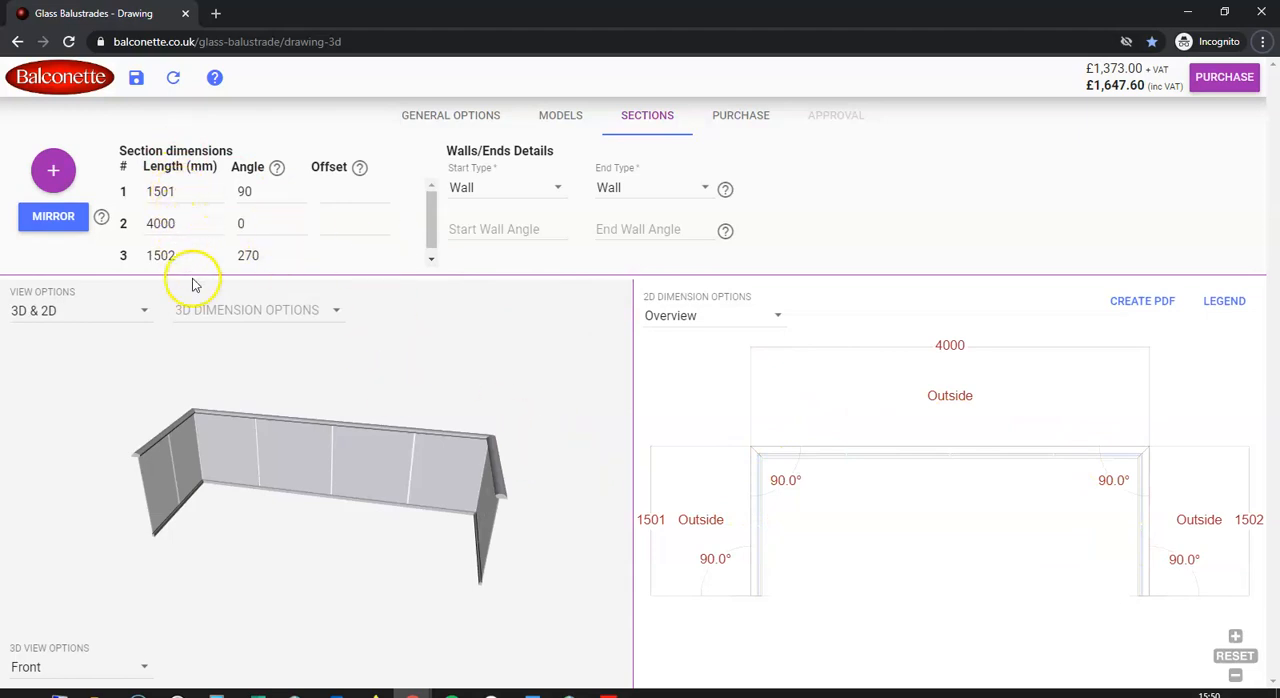
Set section 1's length to 2000 mm and its angle to 75 degrees
{"action": "left_click_drag", "start_coordinate": [163, 194], "coordinate": [130, 205]}
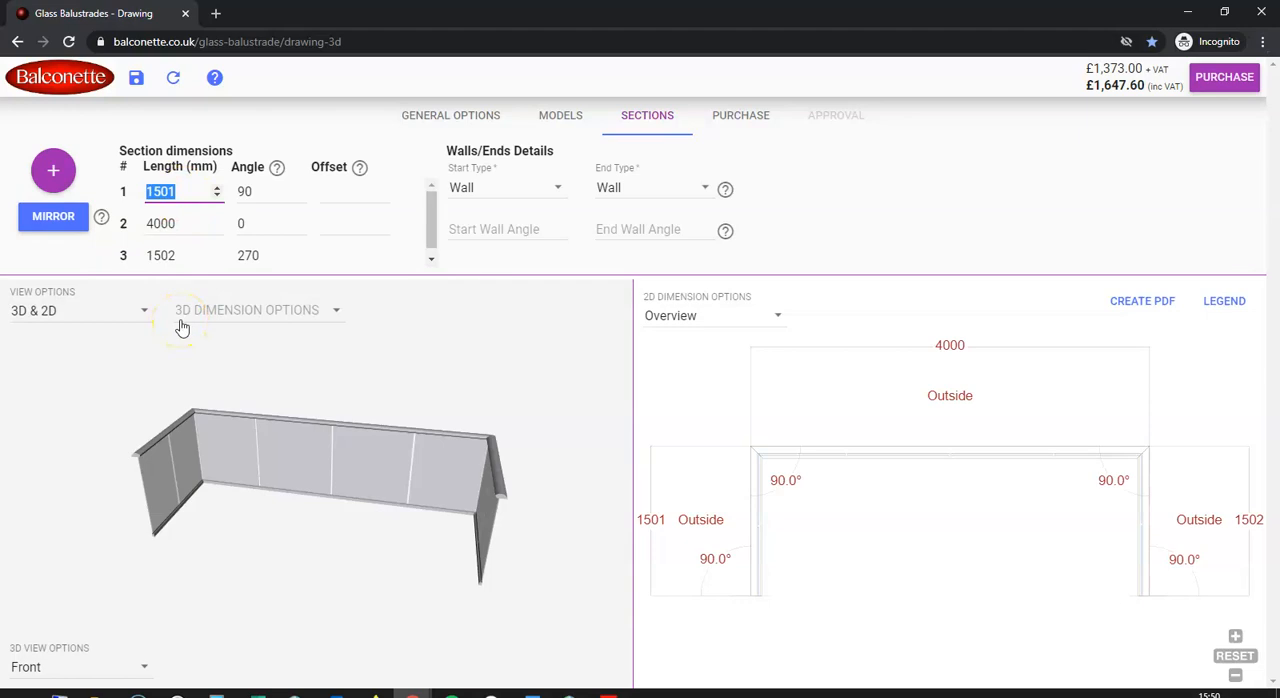
{"action": "type", "text": "2000"}
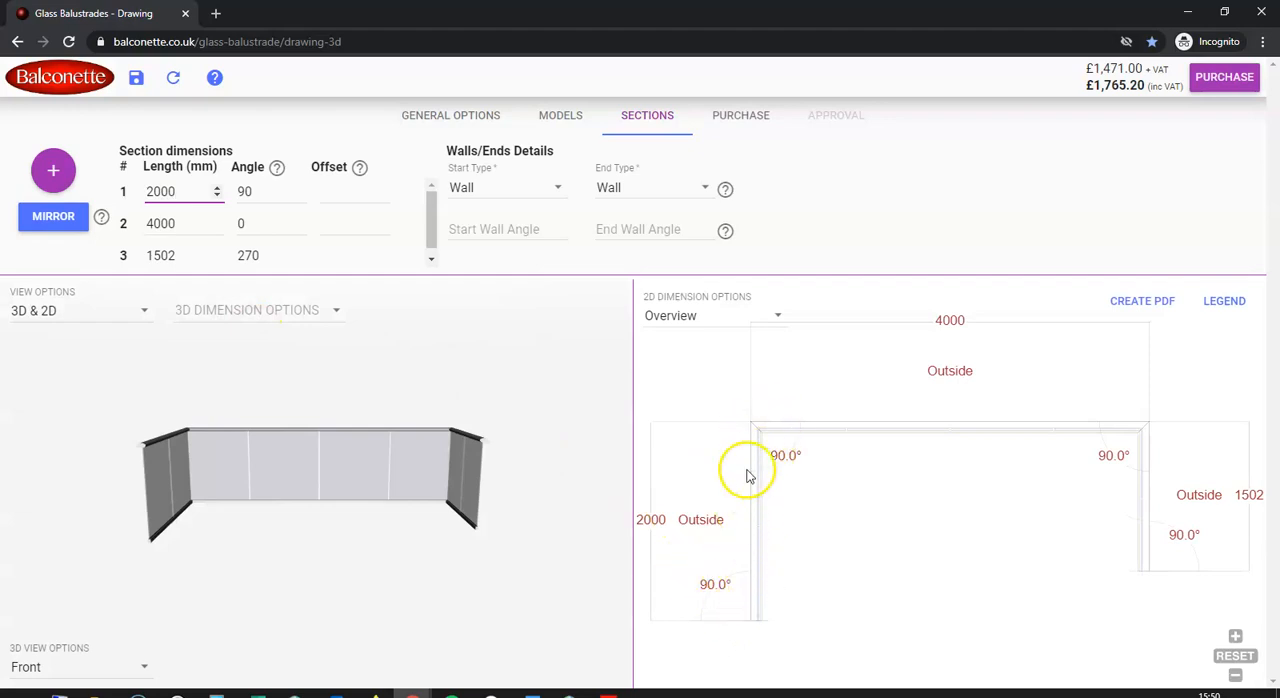
{"action": "left_click", "coordinate": [242, 193]}
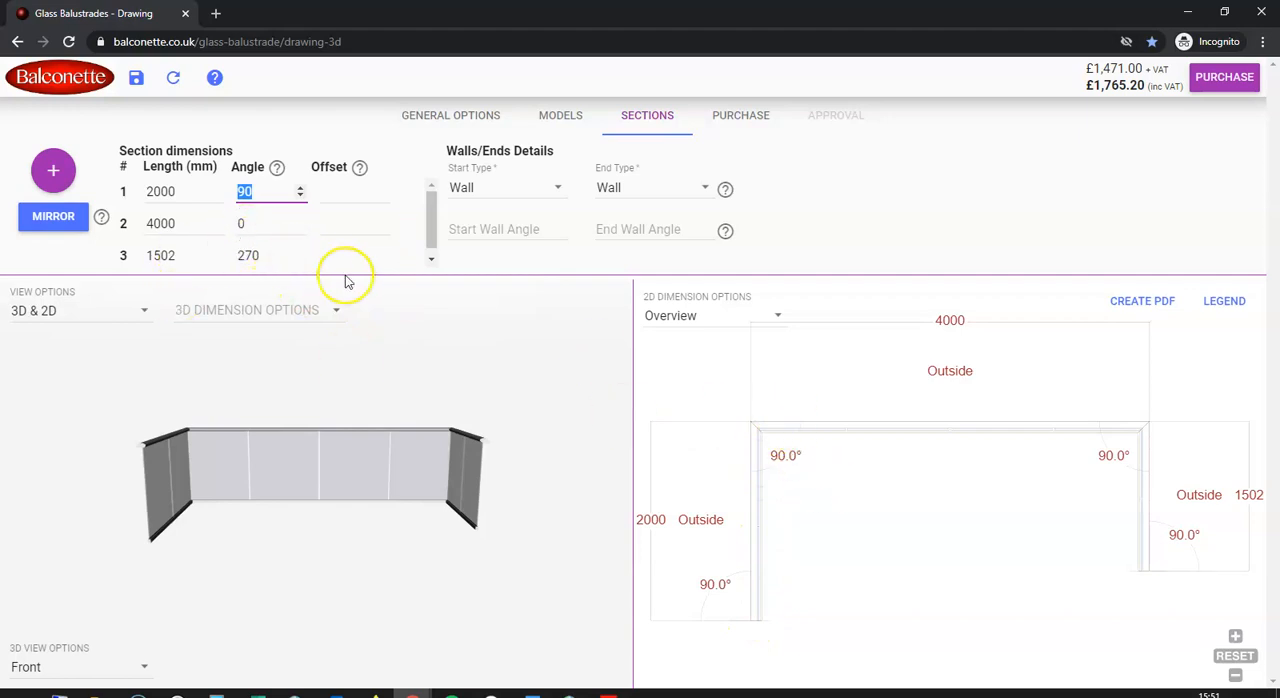
{"action": "type", "text": "75"}
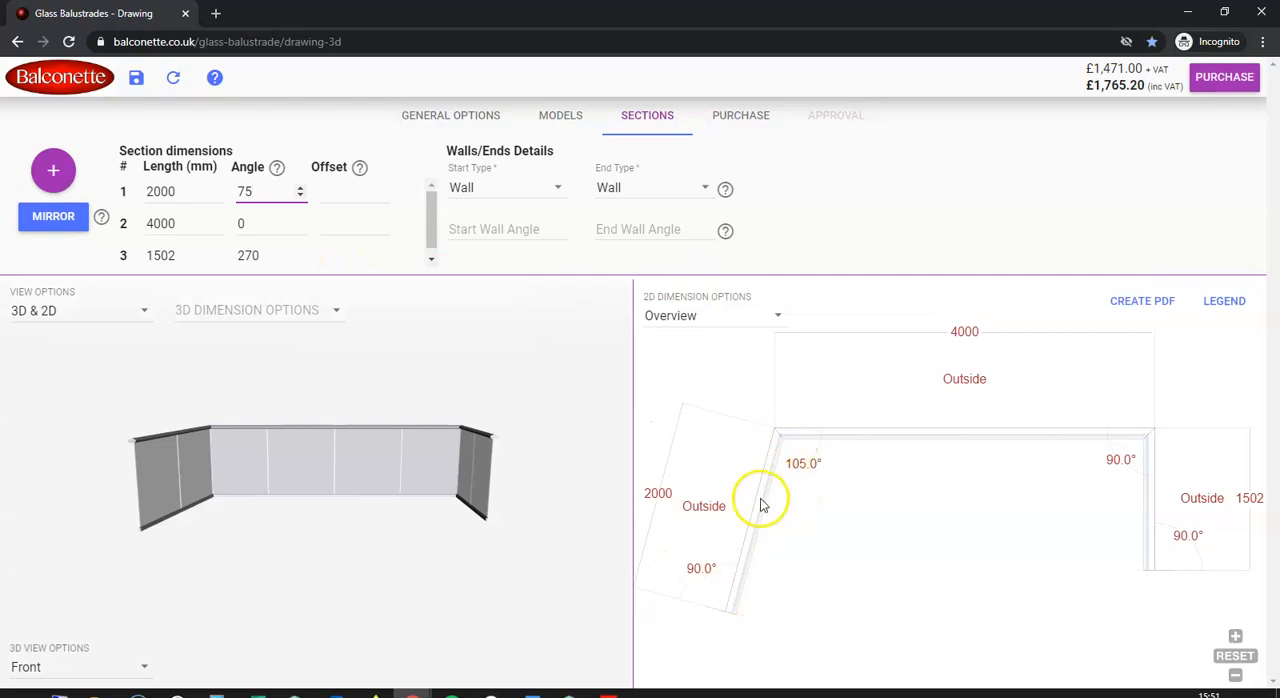
{"action": "left_click_drag", "start_coordinate": [392, 465], "coordinate": [328, 474]}
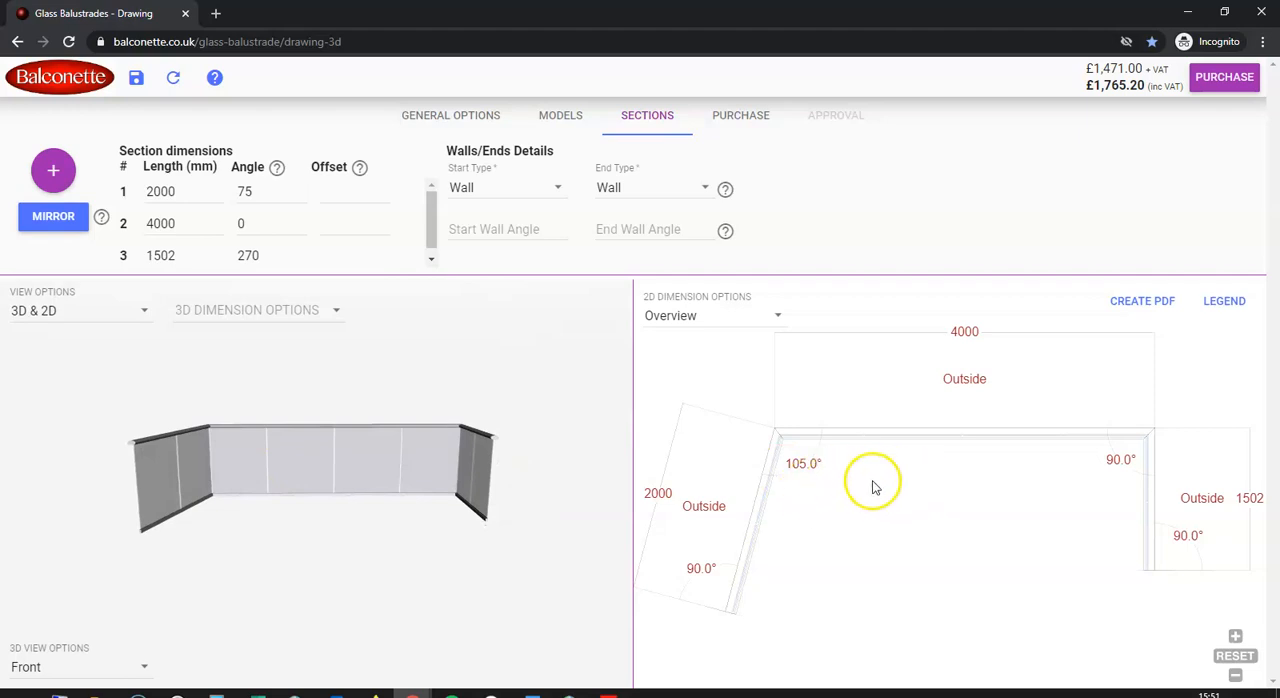
Inspect the 3D model from several angles and turn on its Base dimensions
{"action": "mouse_move", "coordinate": [322, 232]}
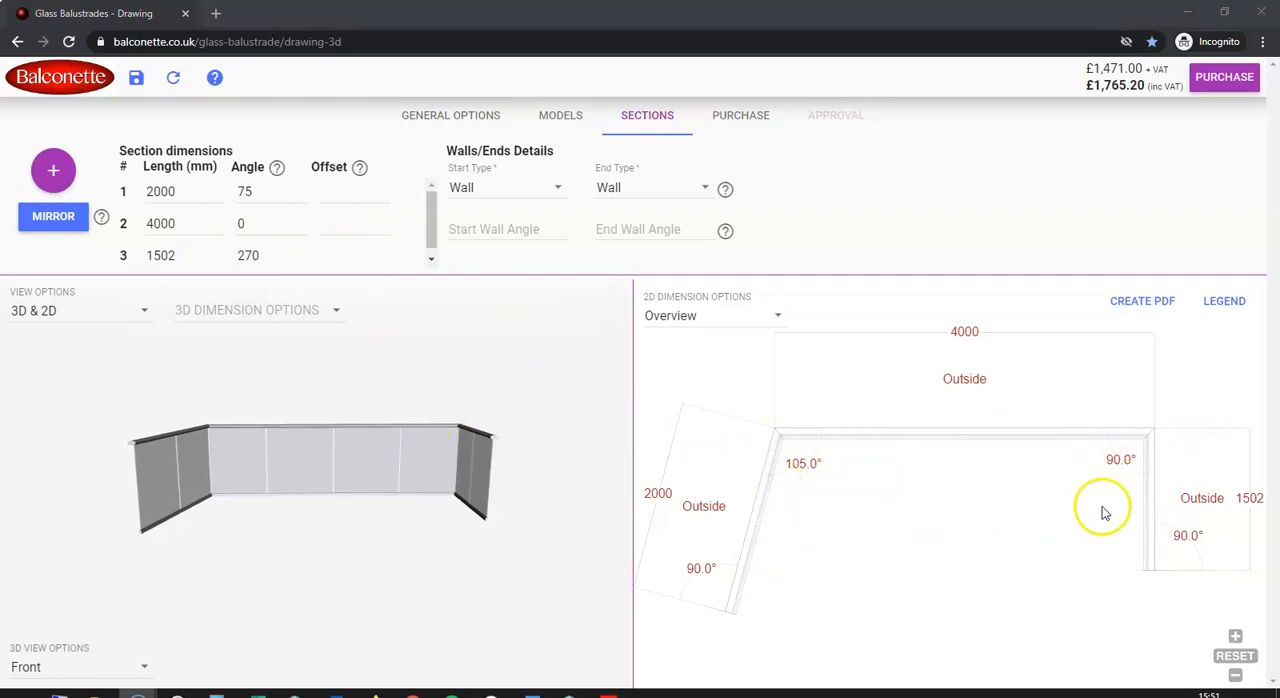
{"action": "mouse_move", "coordinate": [351, 400]}
{"action": "left_mouse_down"}
{"action": "mouse_move", "coordinate": [329, 512]}
{"action": "mouse_move", "coordinate": [360, 346]}
{"action": "mouse_move", "coordinate": [363, 517]}
{"action": "mouse_move", "coordinate": [340, 509]}
{"action": "mouse_move", "coordinate": [375, 403]}
{"action": "mouse_move", "coordinate": [357, 540]}
{"action": "mouse_move", "coordinate": [359, 407]}
{"action": "left_mouse_up"}
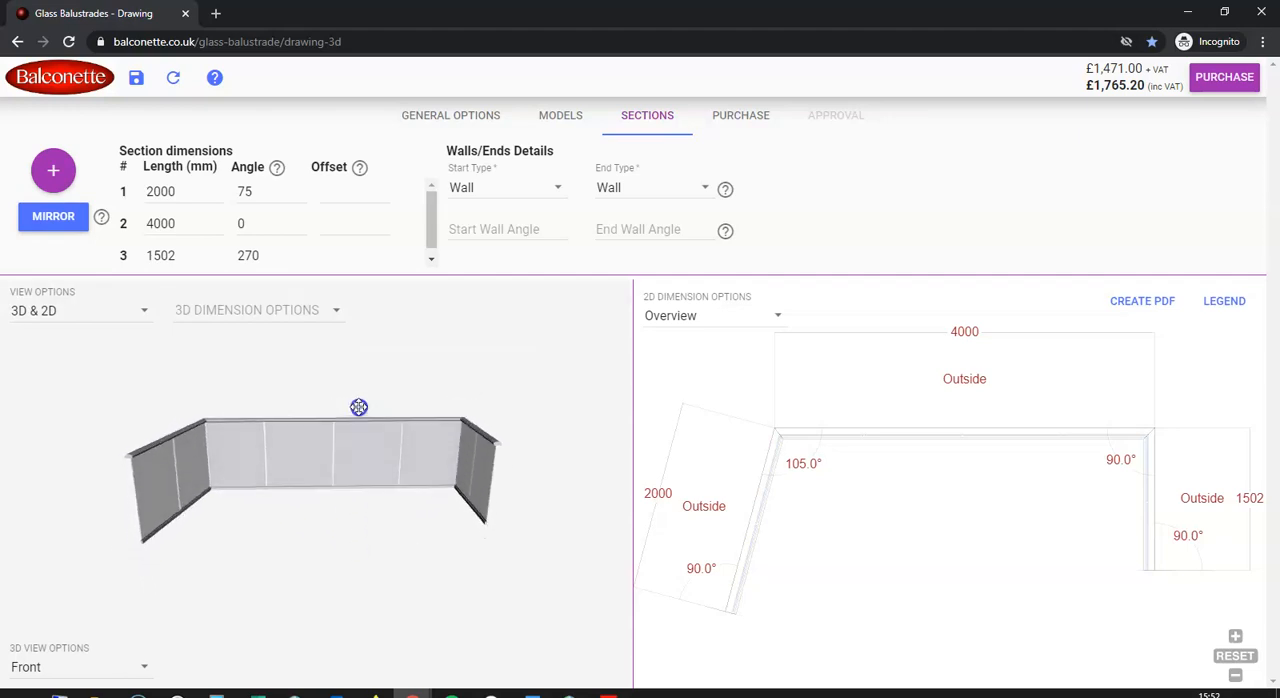
{"action": "left_click_drag", "start_coordinate": [491, 394], "coordinate": [373, 465]}
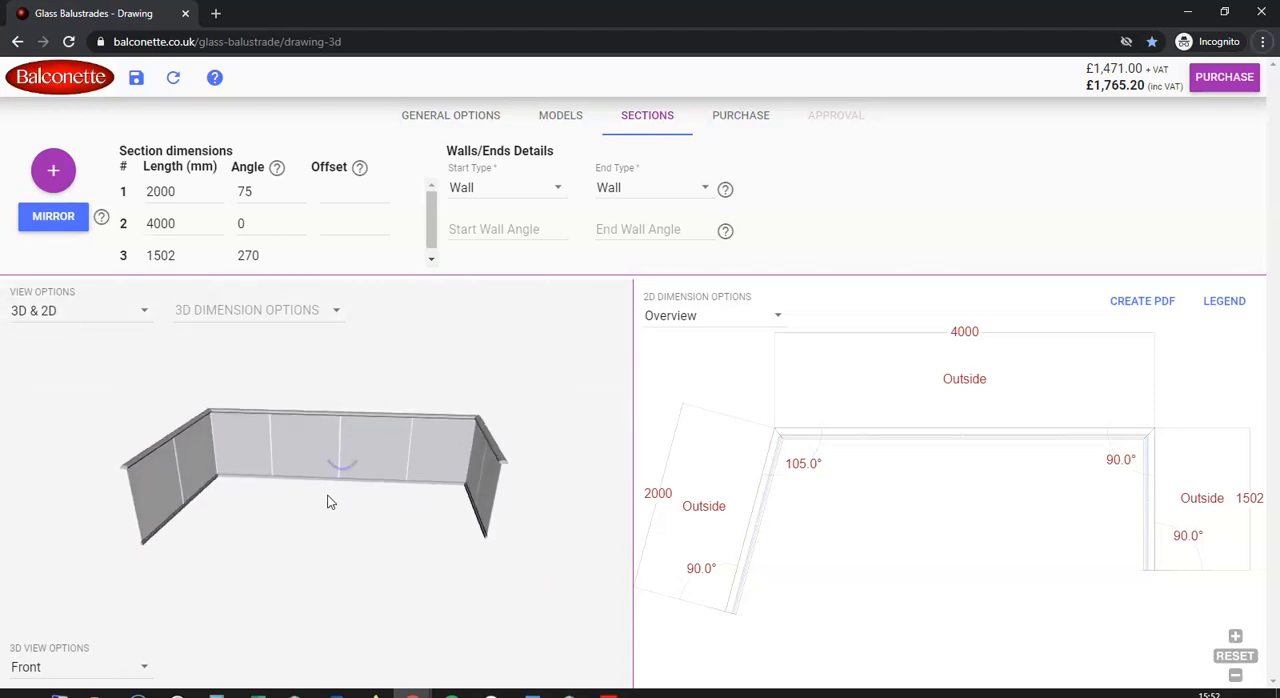
{"action": "left_click_drag", "start_coordinate": [359, 497], "coordinate": [348, 520]}
{"action": "left_click", "coordinate": [337, 316]}
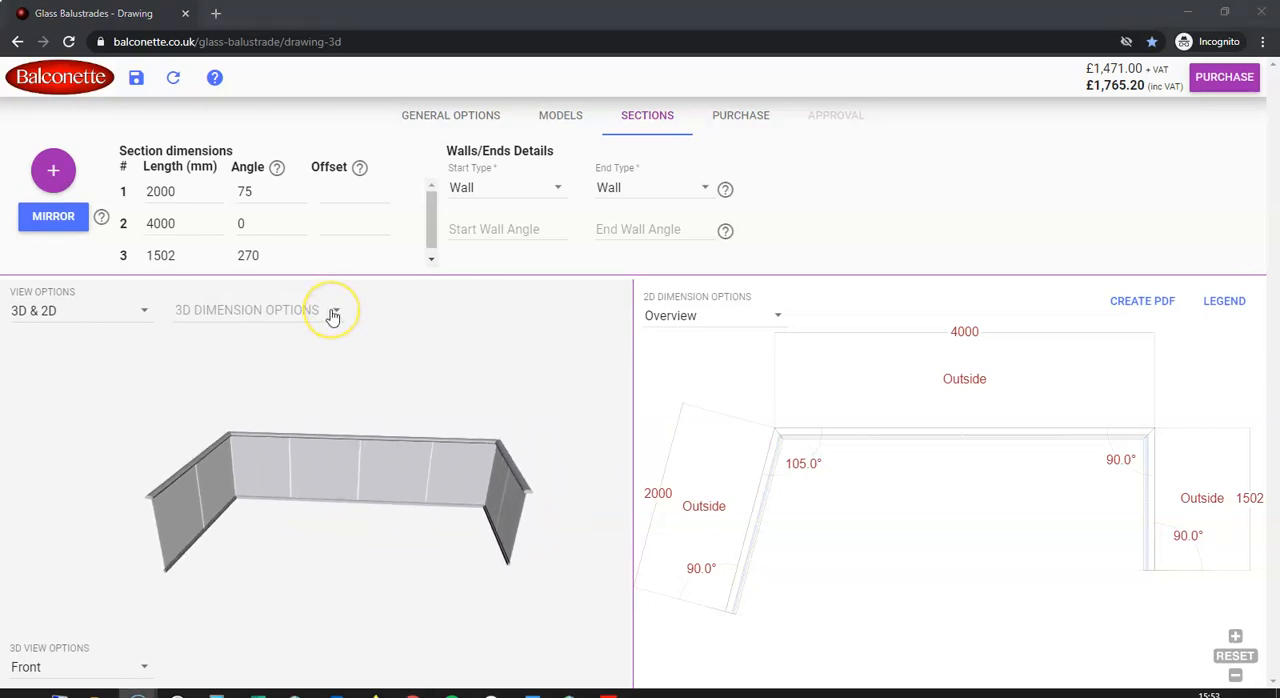
{"action": "left_click", "coordinate": [333, 316]}
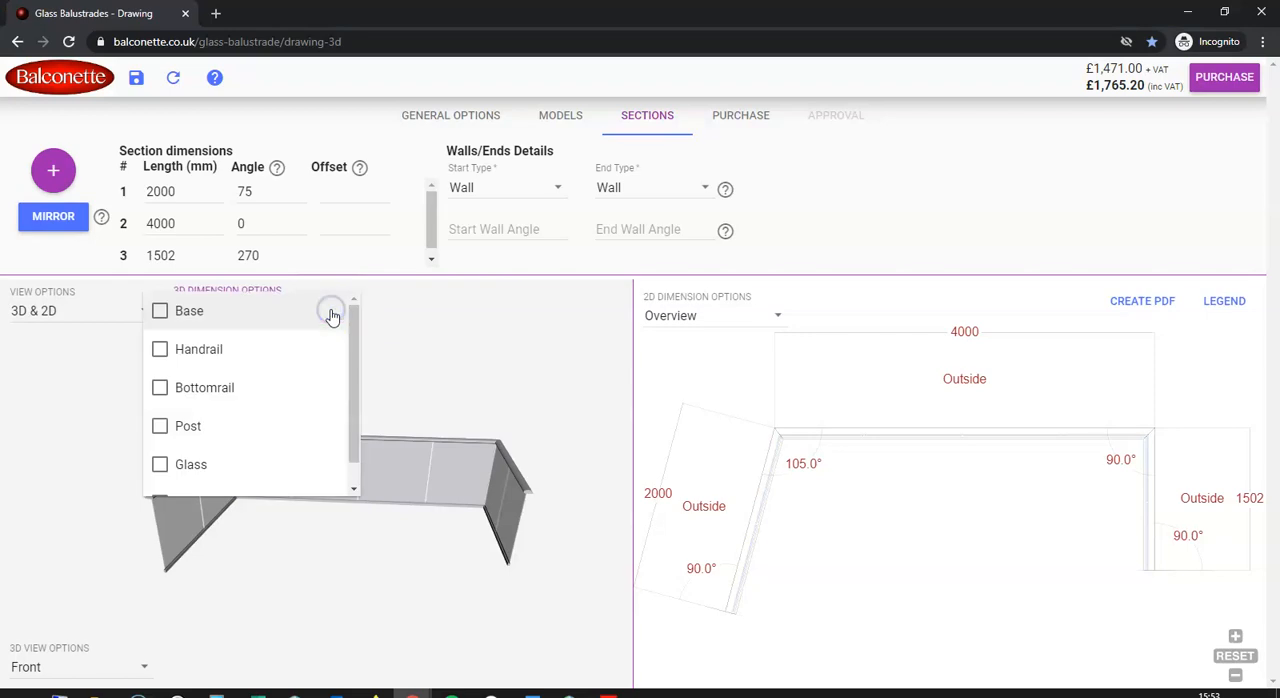
{"action": "left_click", "coordinate": [160, 313]}
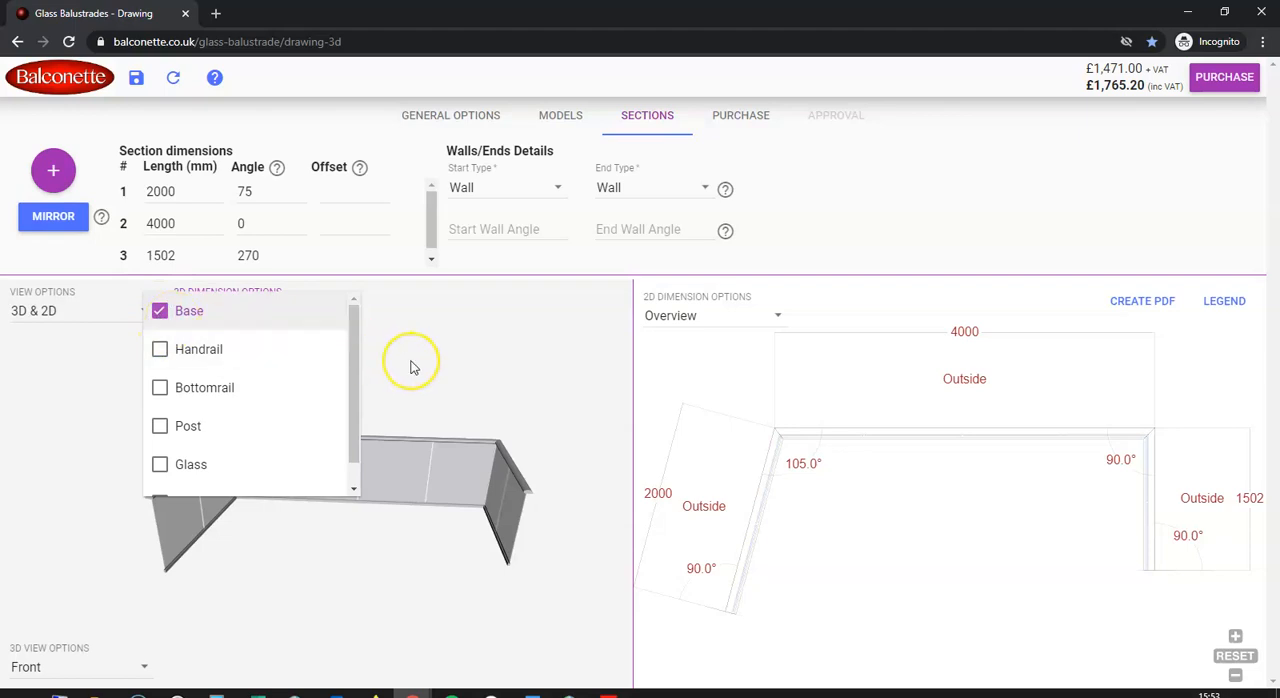
{"action": "left_click", "coordinate": [400, 452]}
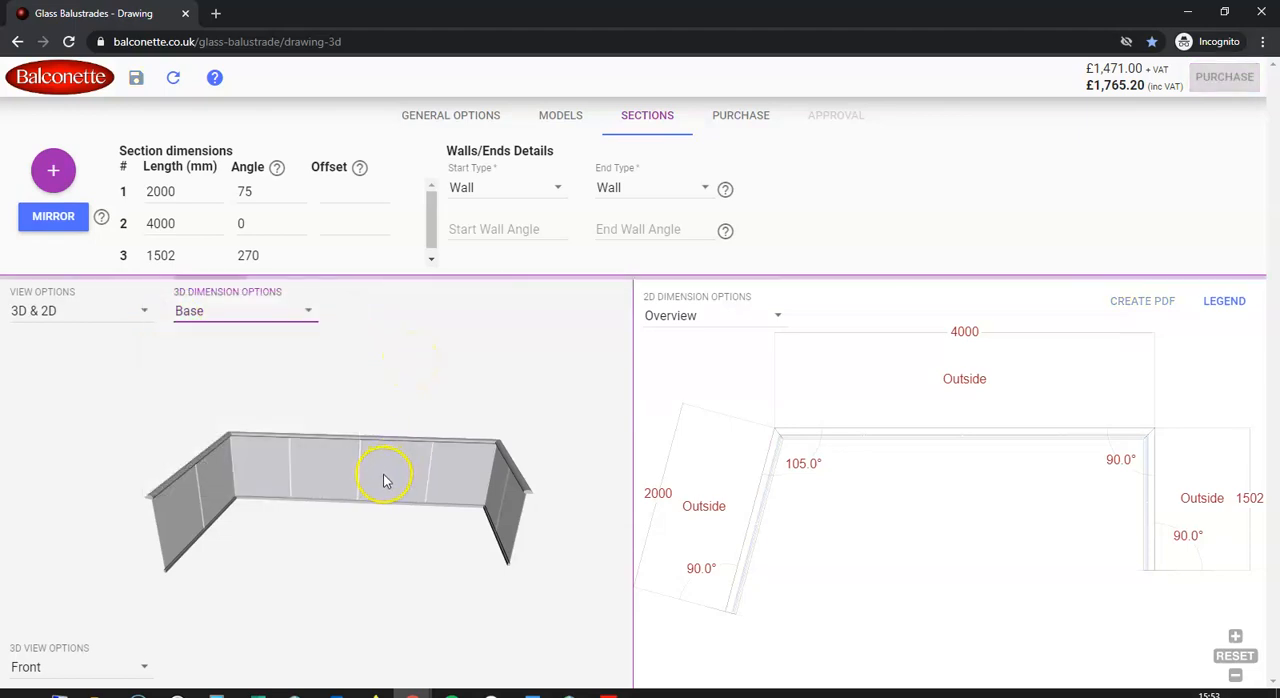
Add the Handrail and Glass dimensions to the 3D model and tilt it to inspect them
{"action": "left_click", "coordinate": [305, 318]}
{"action": "left_click", "coordinate": [160, 352]}
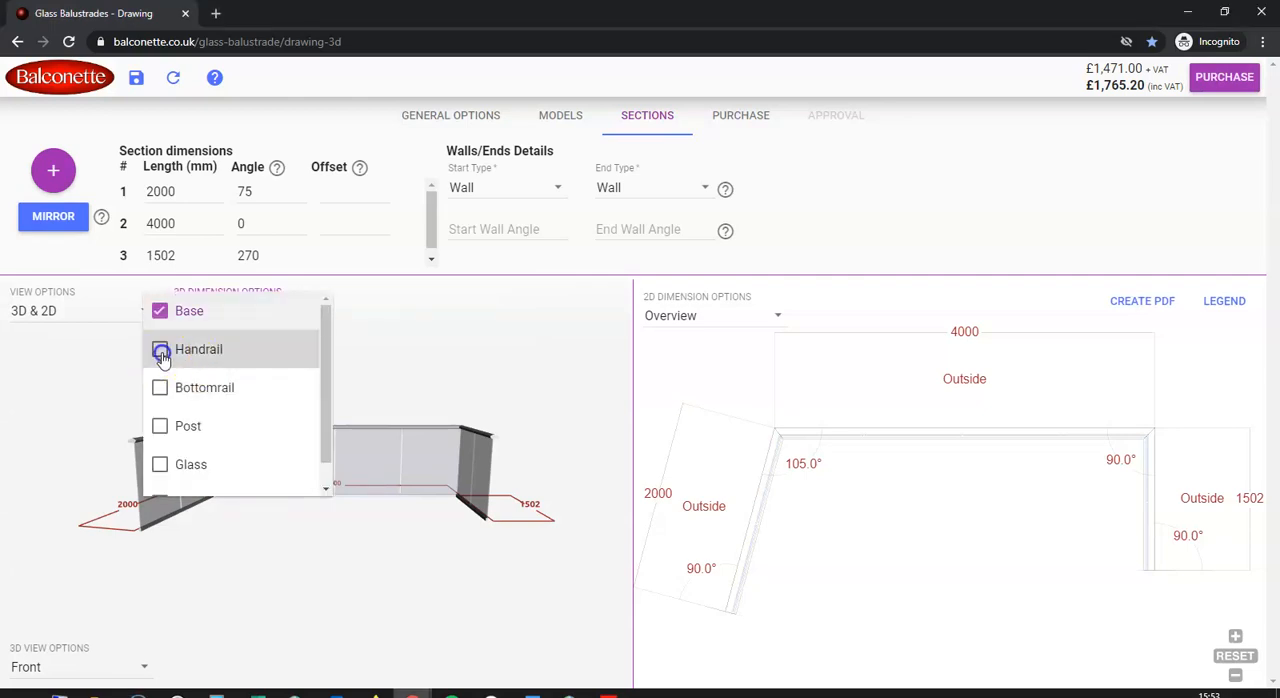
{"action": "left_click", "coordinate": [166, 474]}
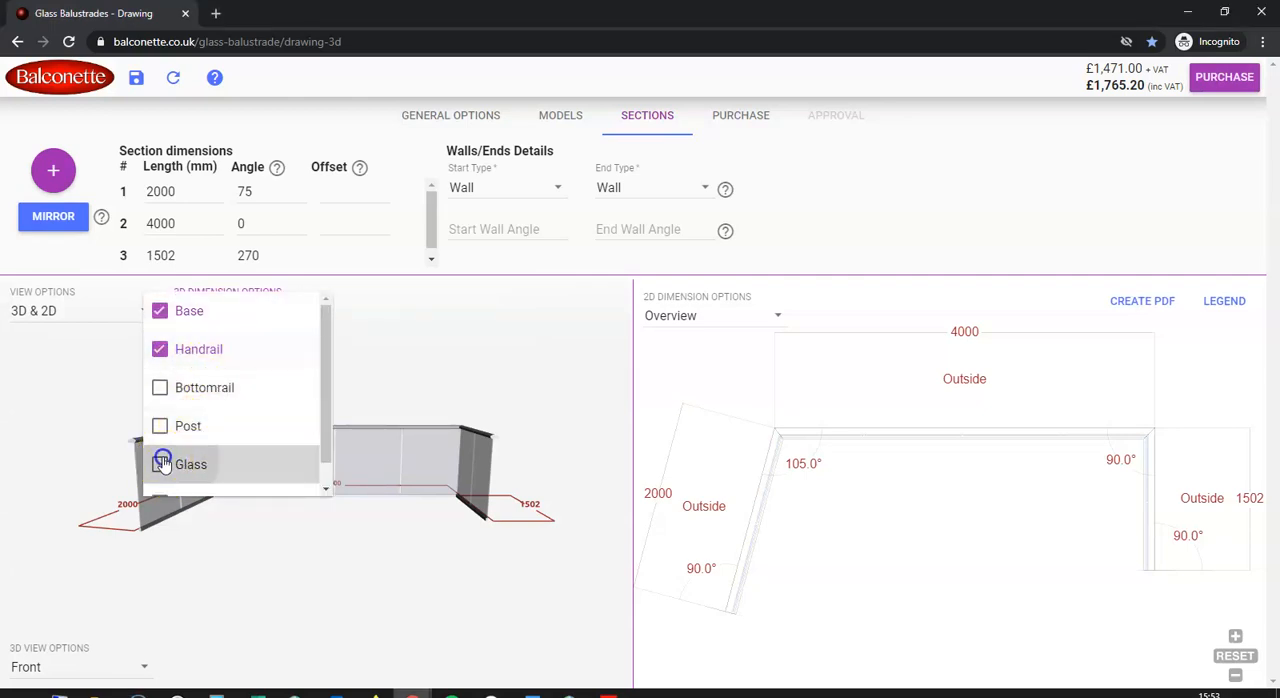
{"action": "left_click", "coordinate": [390, 395]}
{"action": "left_click_drag", "start_coordinate": [364, 404], "coordinate": [364, 428]}
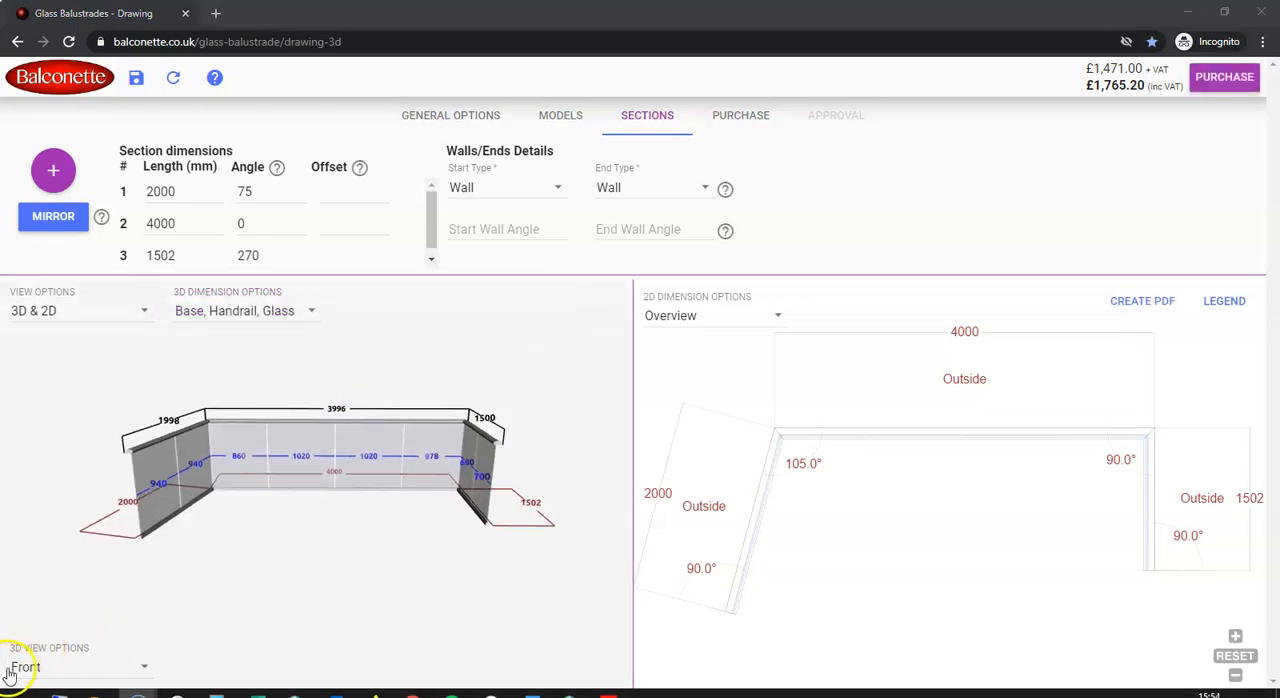
View the dimensioned 3D balustrade from the Left and from the Right
{"action": "left_click", "coordinate": [13, 676]}
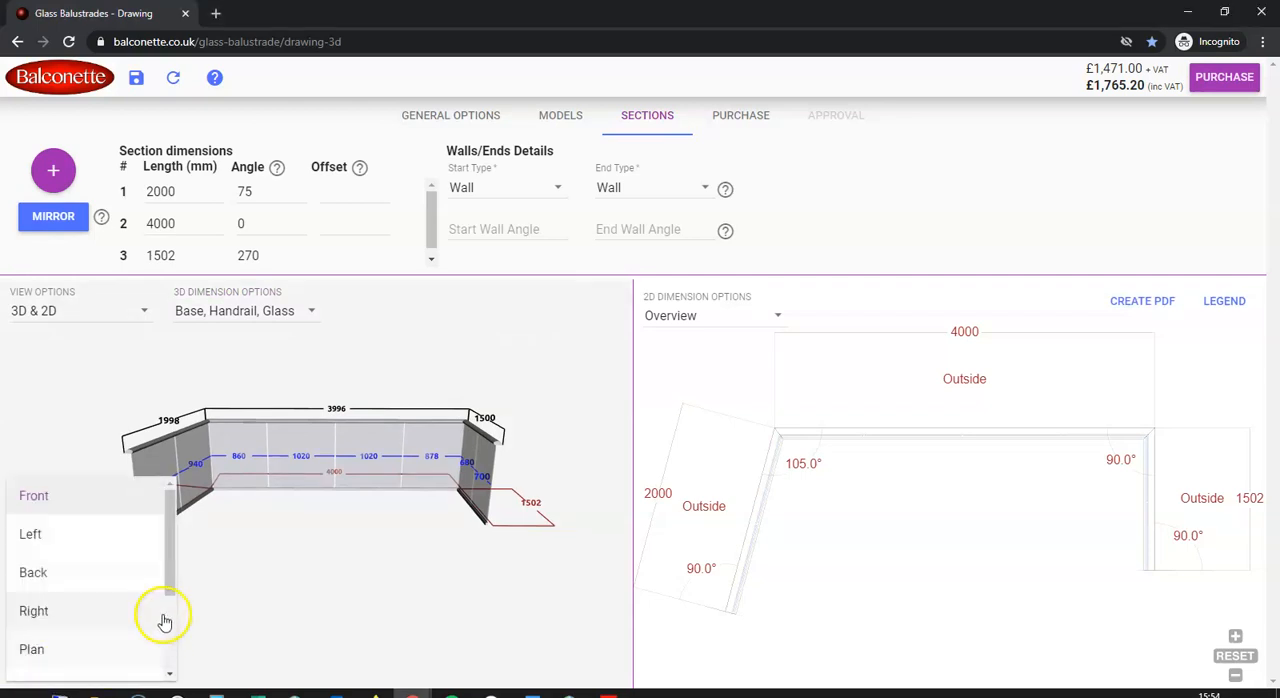
{"action": "mouse_move", "coordinate": [174, 517]}
{"action": "left_mouse_down"}
{"action": "mouse_move", "coordinate": [171, 555]}
{"action": "mouse_move", "coordinate": [172, 507]}
{"action": "left_mouse_up"}
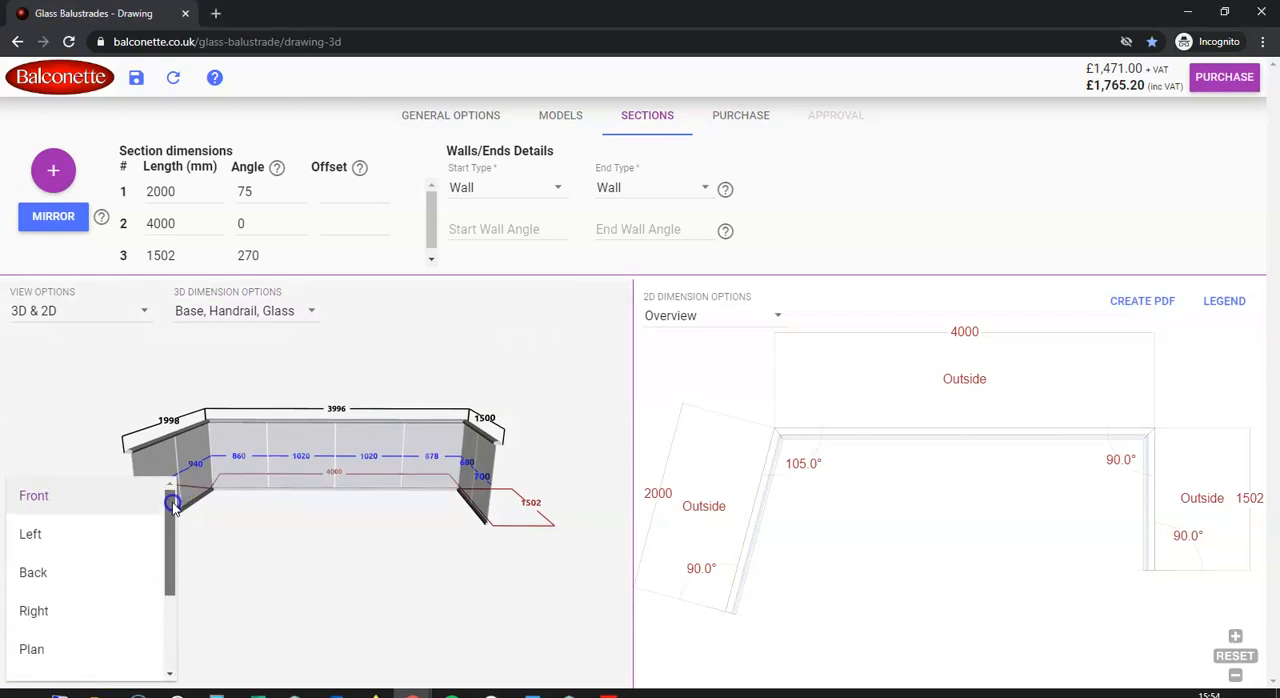
{"action": "left_click", "coordinate": [124, 533]}
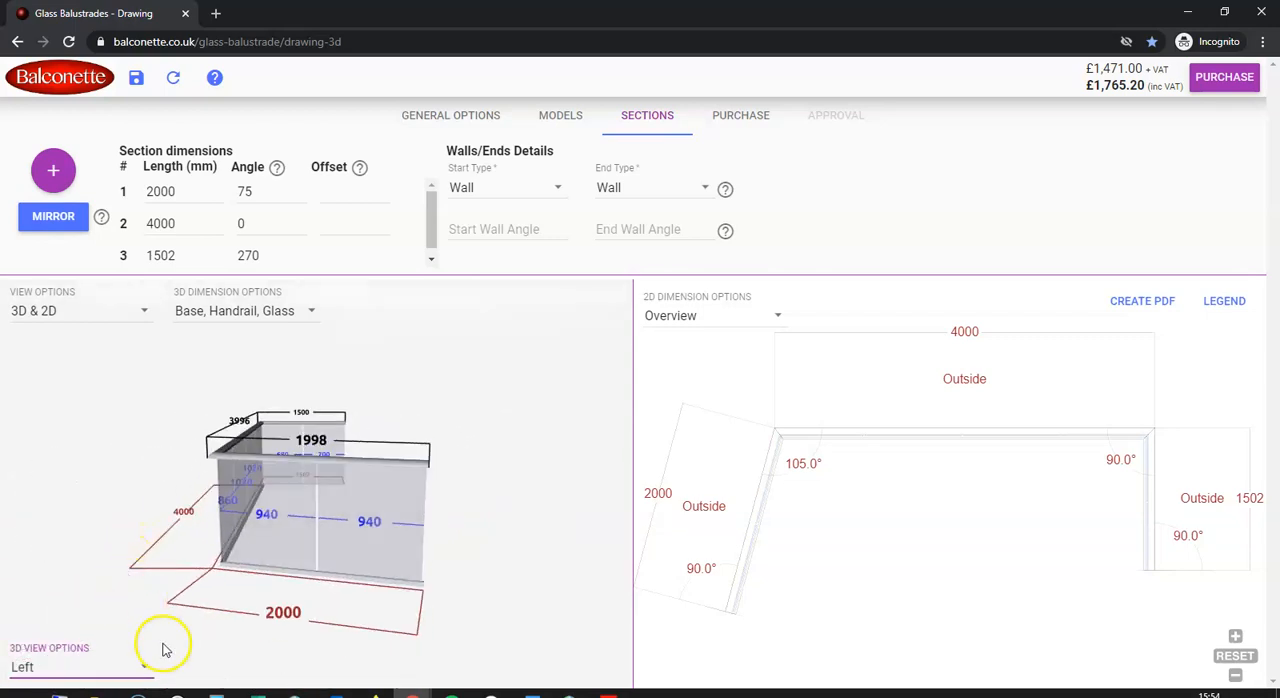
{"action": "left_click", "coordinate": [145, 671]}
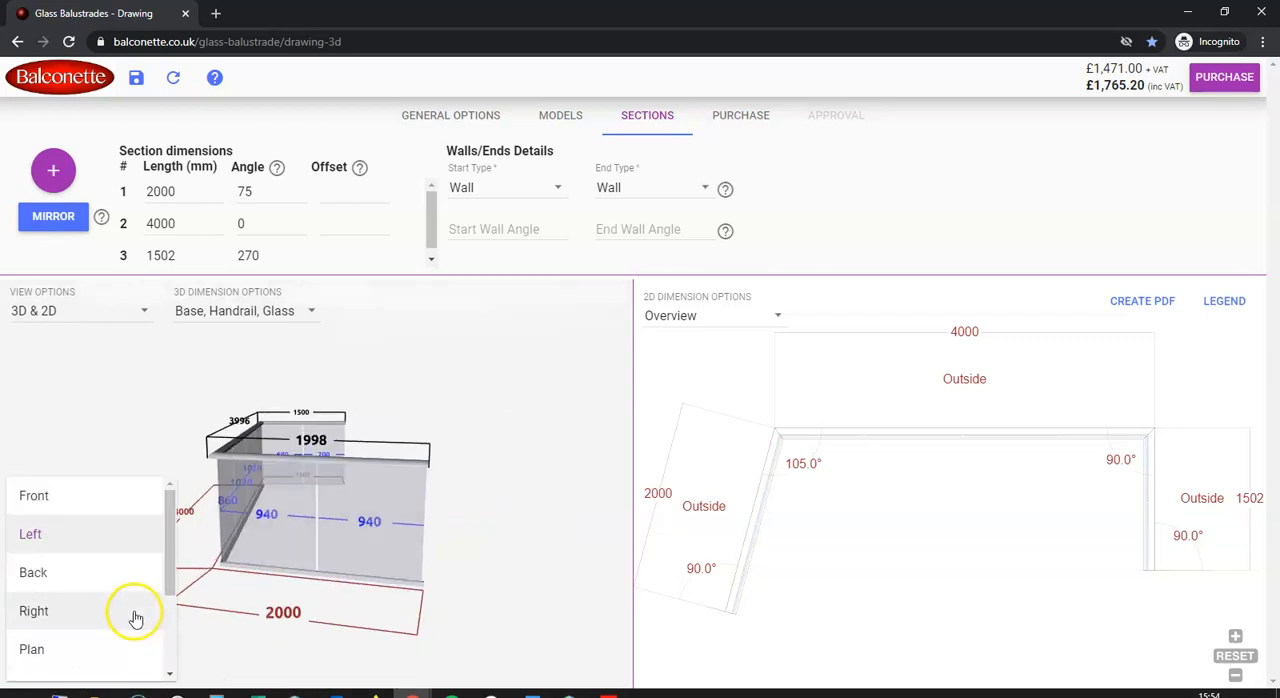
{"action": "left_click", "coordinate": [131, 609]}
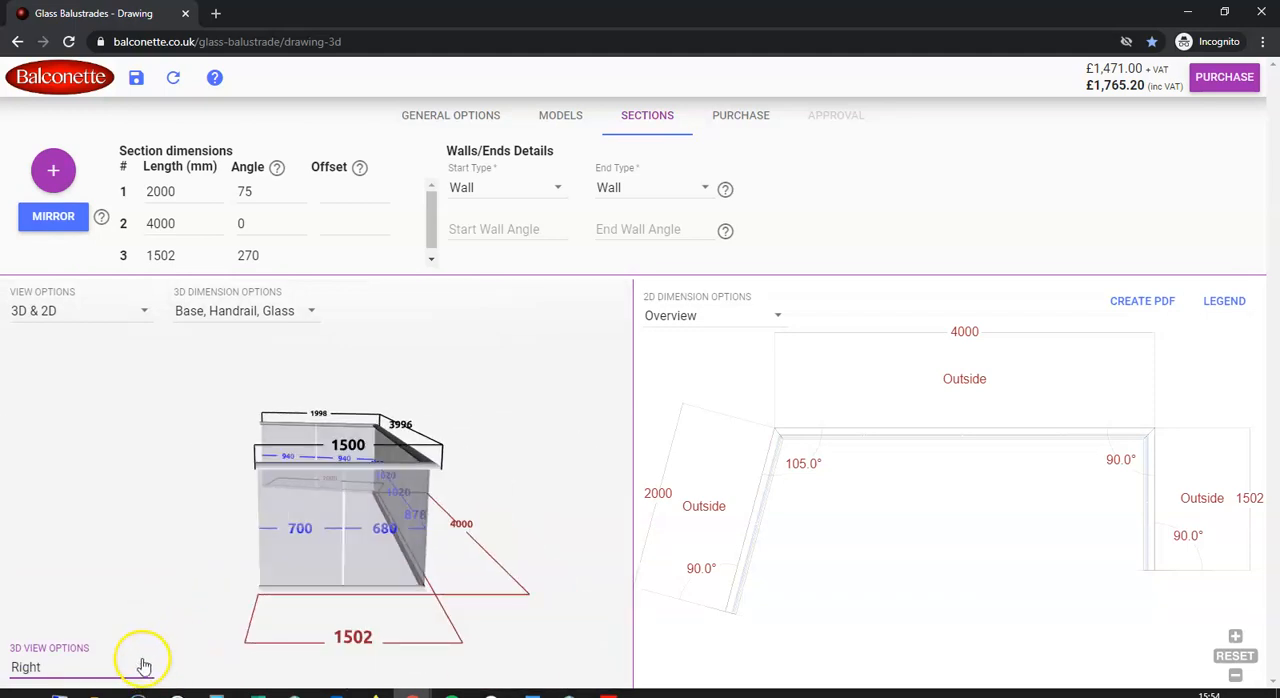
View the dimensioned 3D balustrade from Left Exterior and Plan, and return it to the Front view
{"action": "left_click", "coordinate": [142, 662]}
{"action": "scroll", "coordinate": [150, 580], "scroll_direction": "down", "scroll_amount": 2}
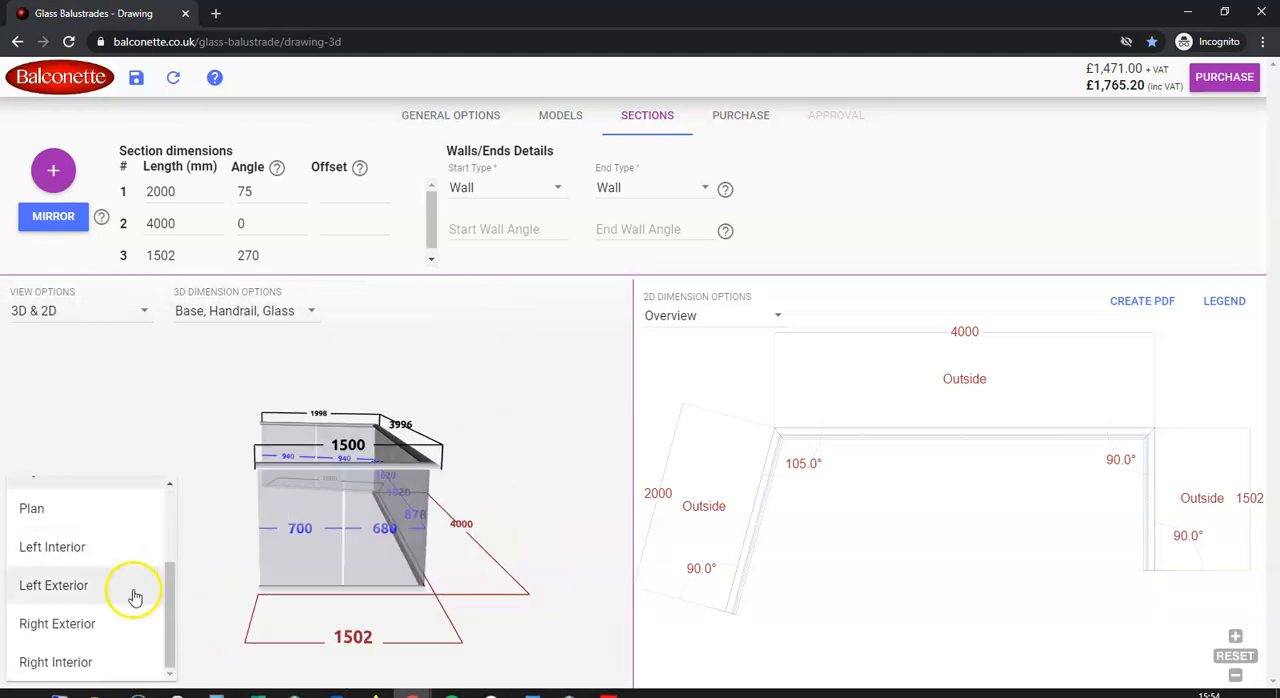
{"action": "left_click", "coordinate": [128, 588]}
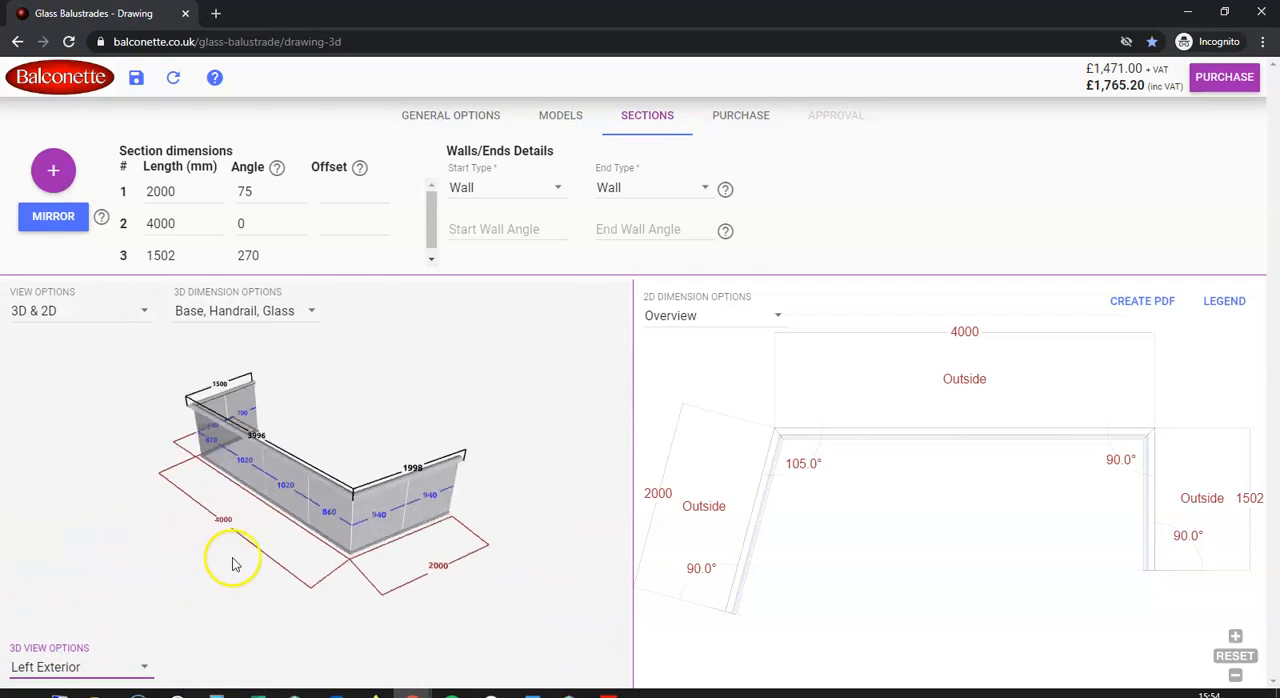
{"action": "left_click", "coordinate": [147, 668]}
{"action": "scroll", "coordinate": [150, 586], "scroll_direction": "down", "scroll_amount": 2}
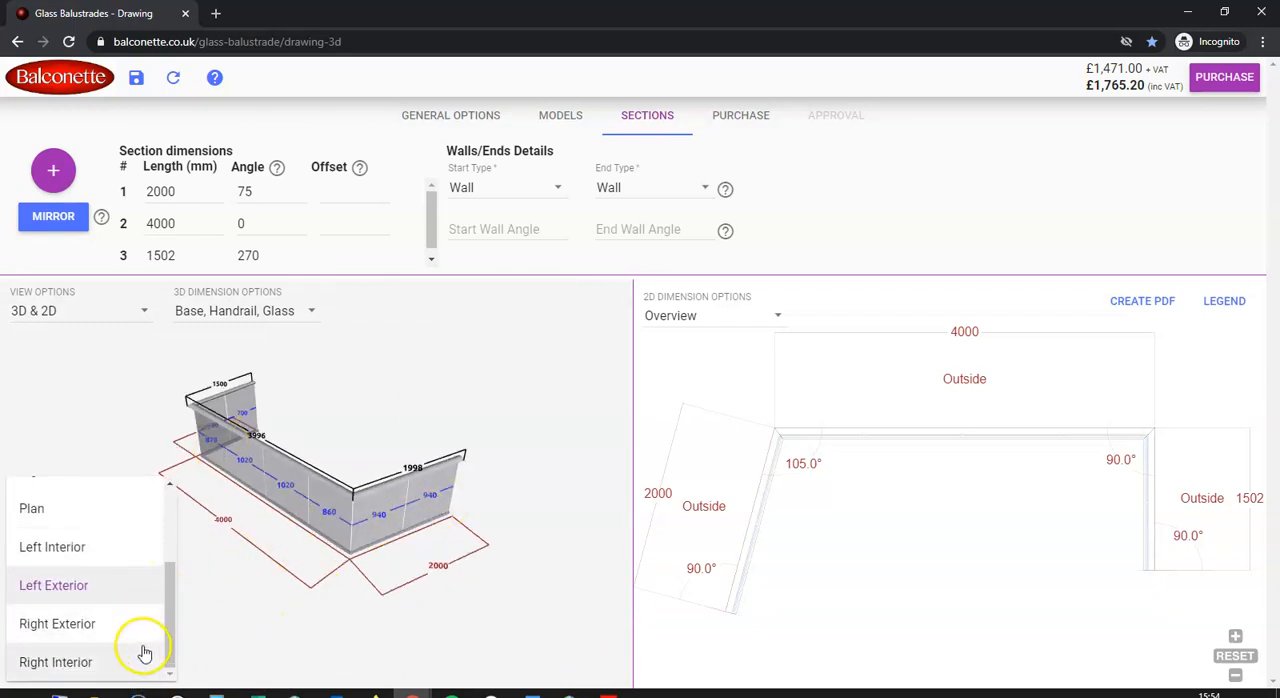
{"action": "scroll", "coordinate": [138, 615], "scroll_direction": "up", "scroll_amount": 2}
{"action": "left_click", "coordinate": [129, 591]}
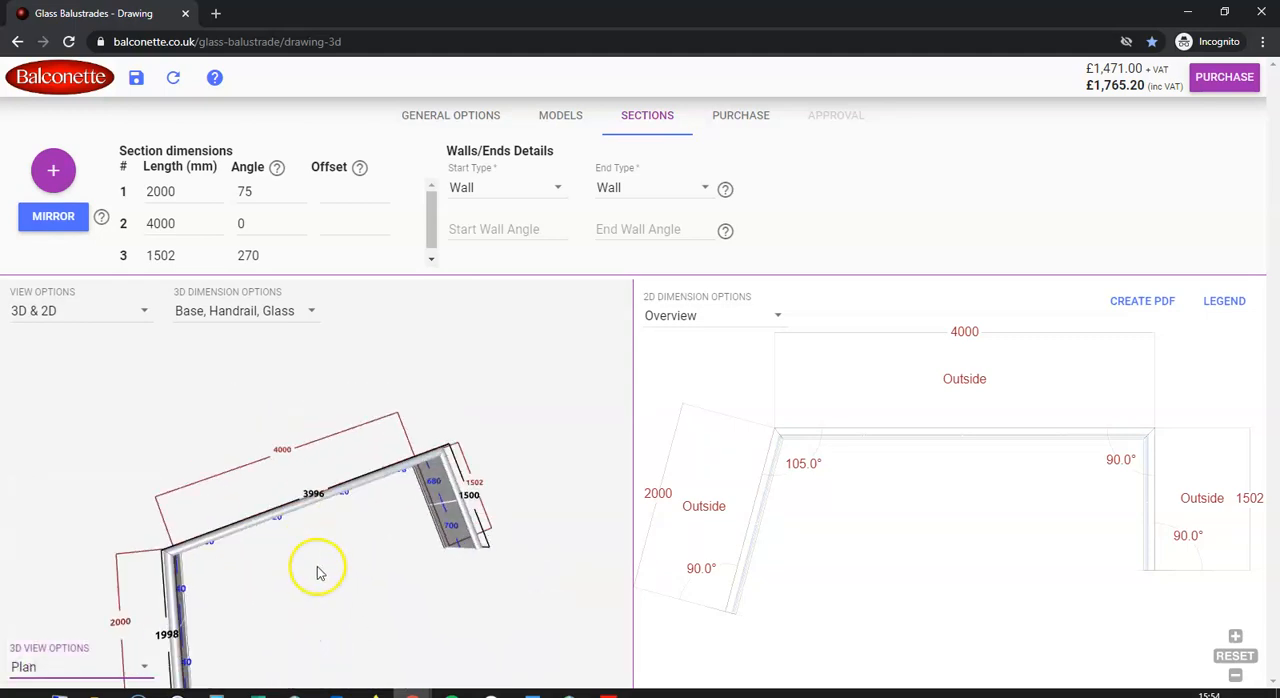
{"action": "left_click", "coordinate": [143, 668]}
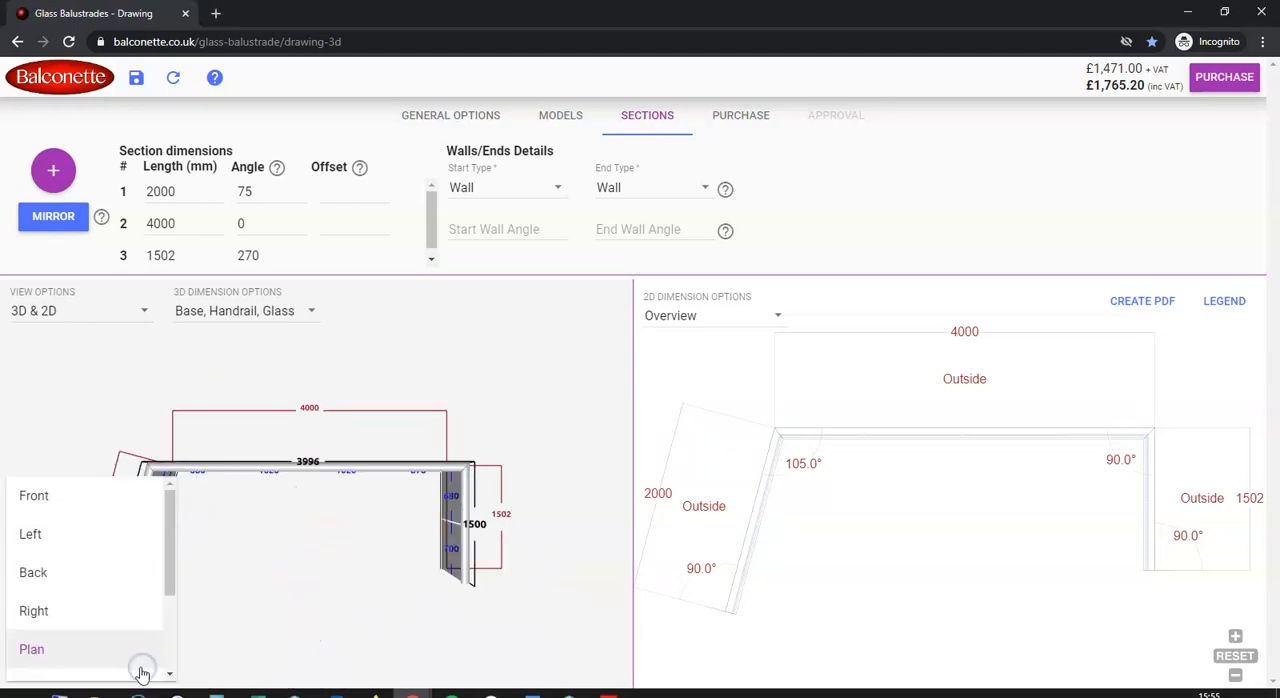
{"action": "left_click", "coordinate": [80, 495]}
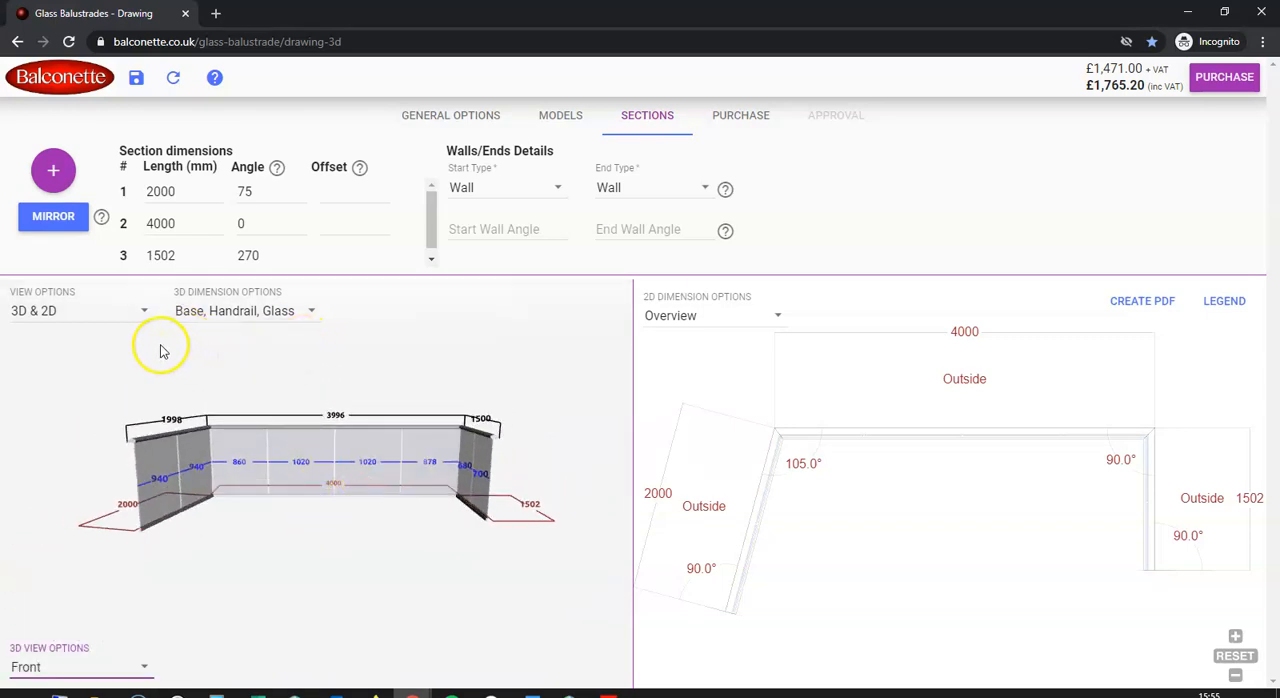
Change the system to SG12 Fully Frameless (above floor level) with 21.5 Laminated Toughened Clear Glass and Royal Chrome Anodised (SG12) colour
{"action": "left_click", "coordinate": [441, 119]}
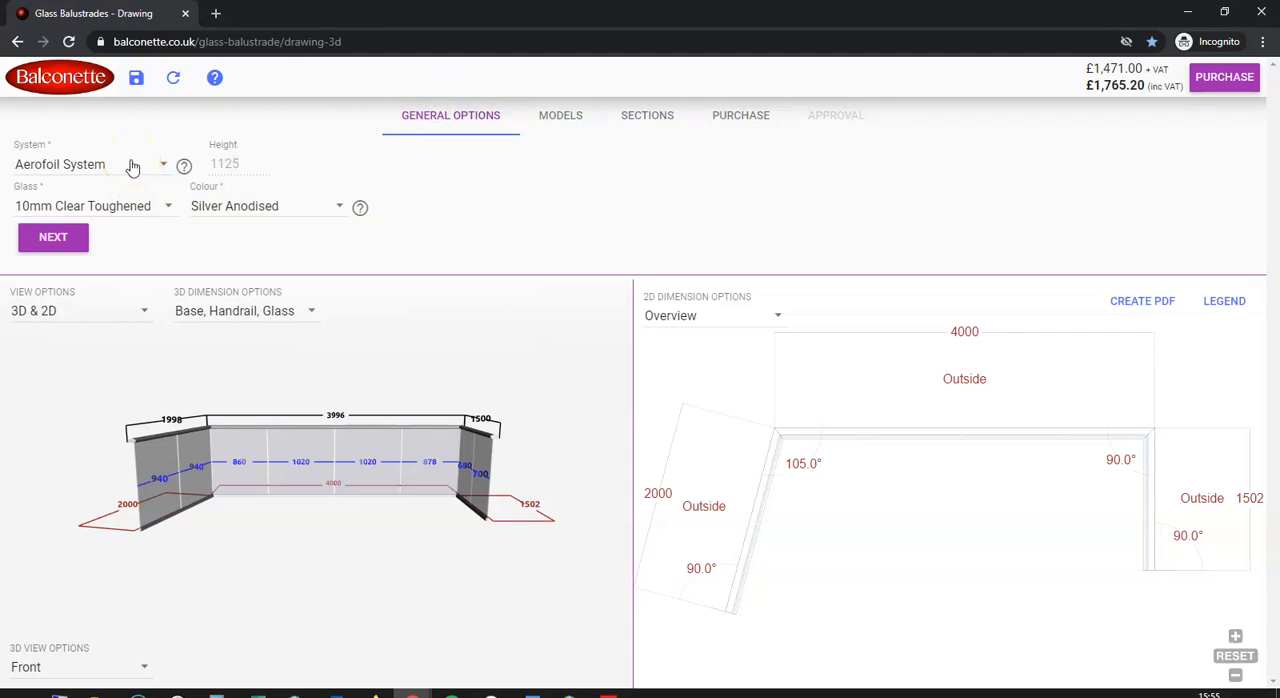
{"action": "left_click", "coordinate": [130, 164]}
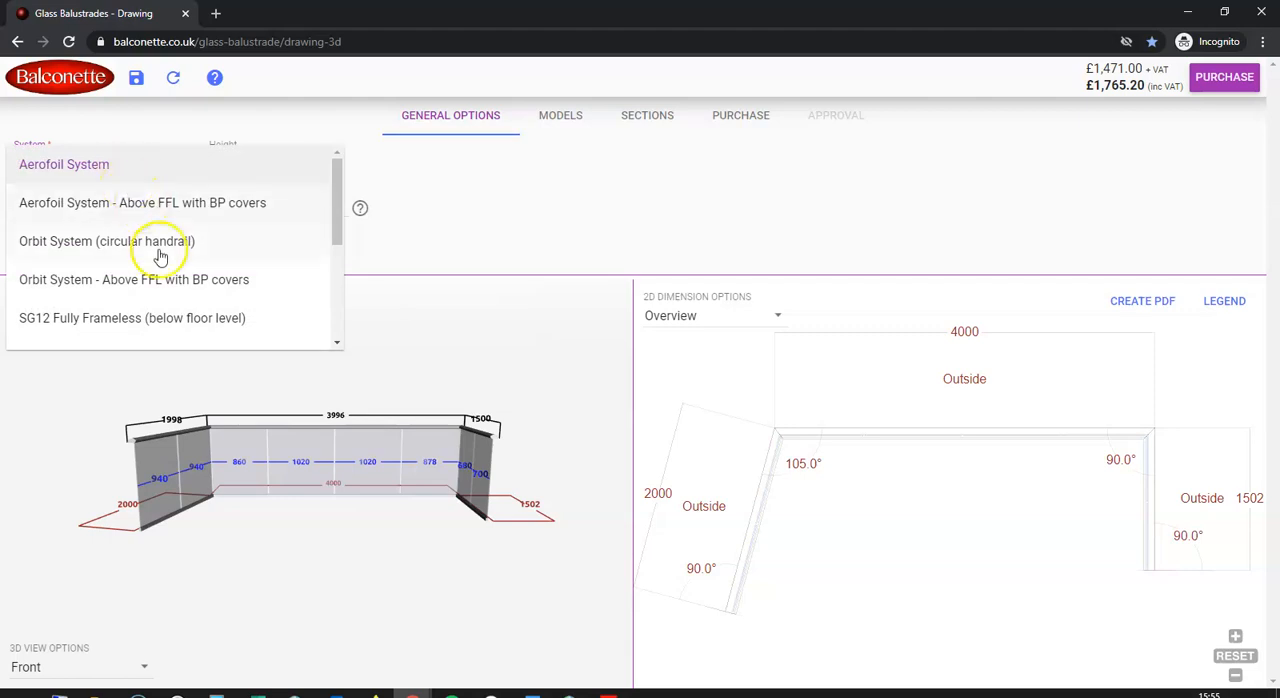
{"action": "scroll", "coordinate": [141, 325], "scroll_direction": "down", "scroll_amount": 1}
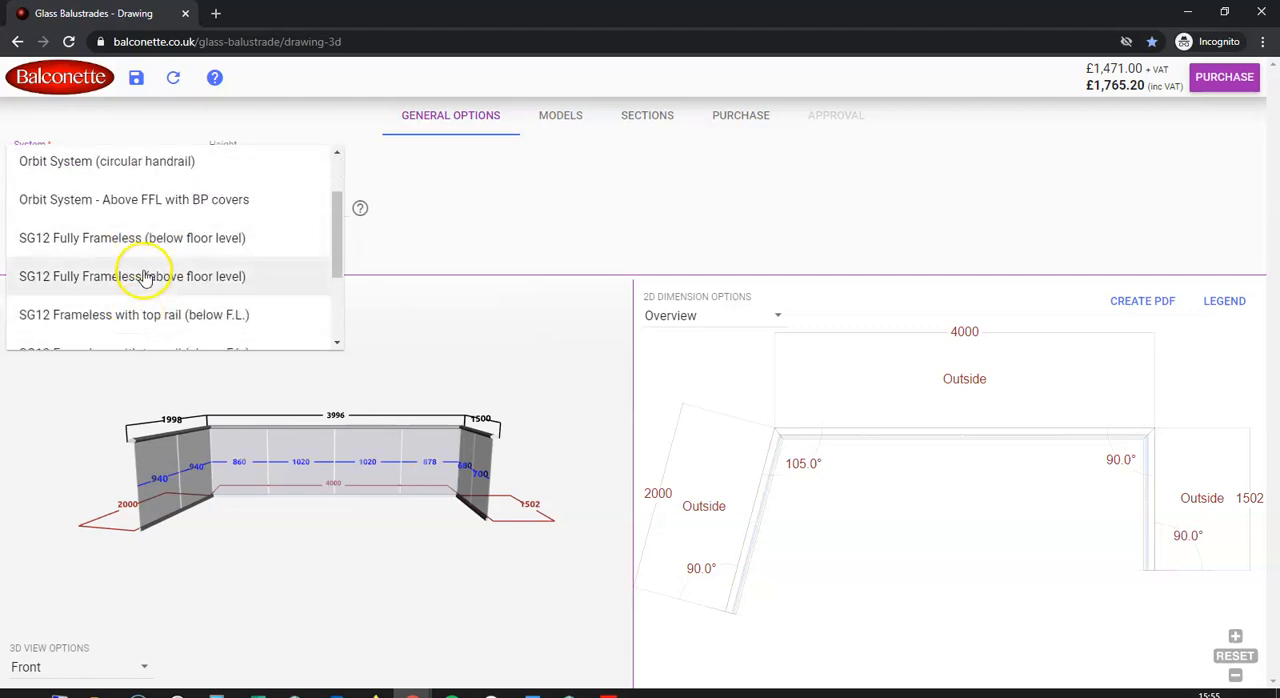
{"action": "left_click", "coordinate": [142, 278]}
{"action": "left_click", "coordinate": [155, 215]}
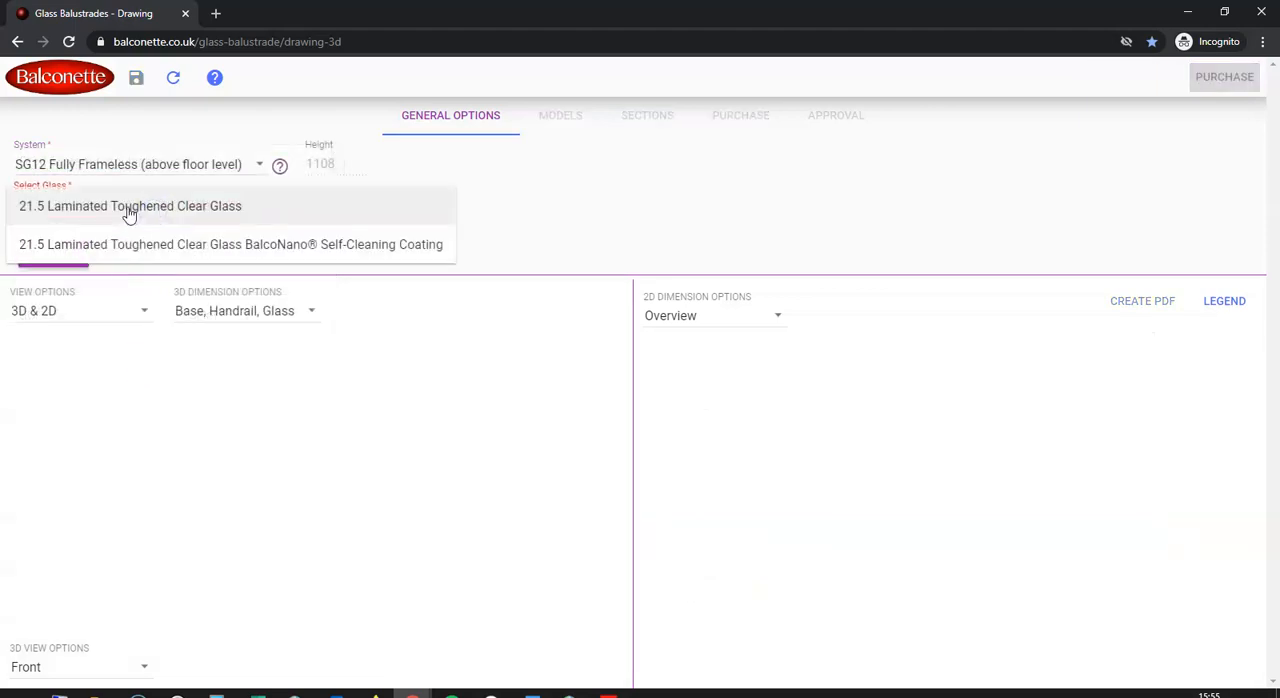
{"action": "left_click", "coordinate": [129, 213]}
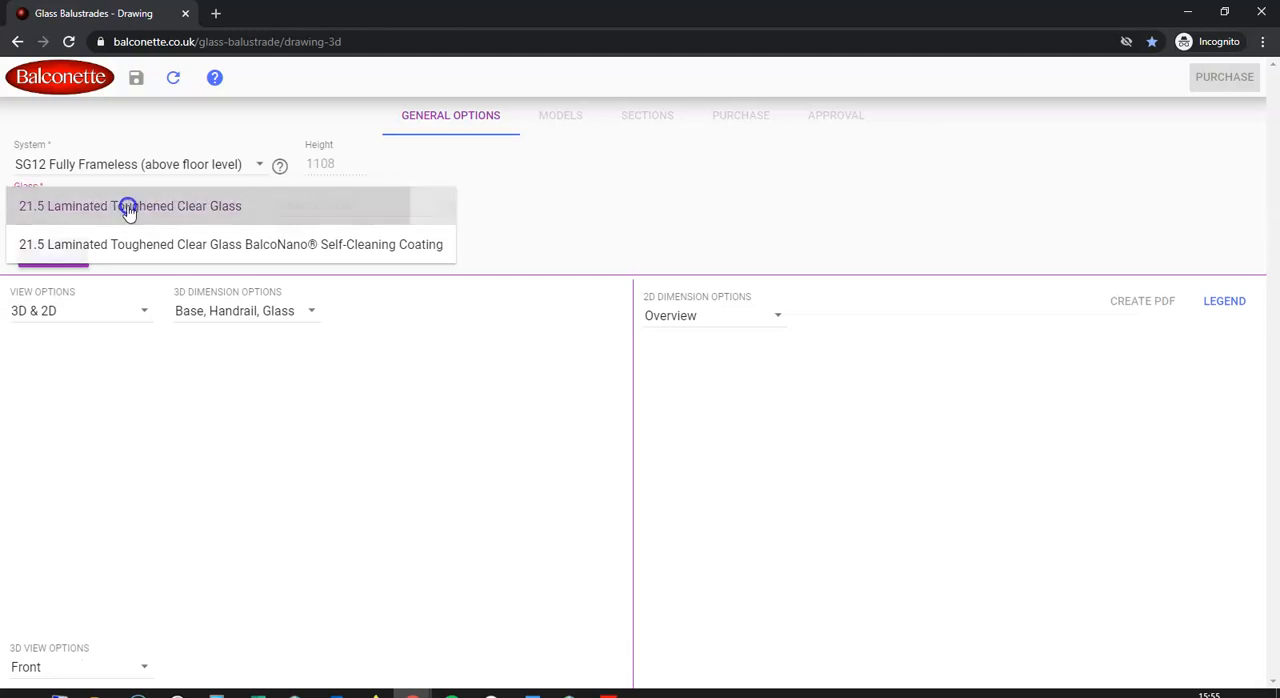
{"action": "left_click", "coordinate": [360, 205]}
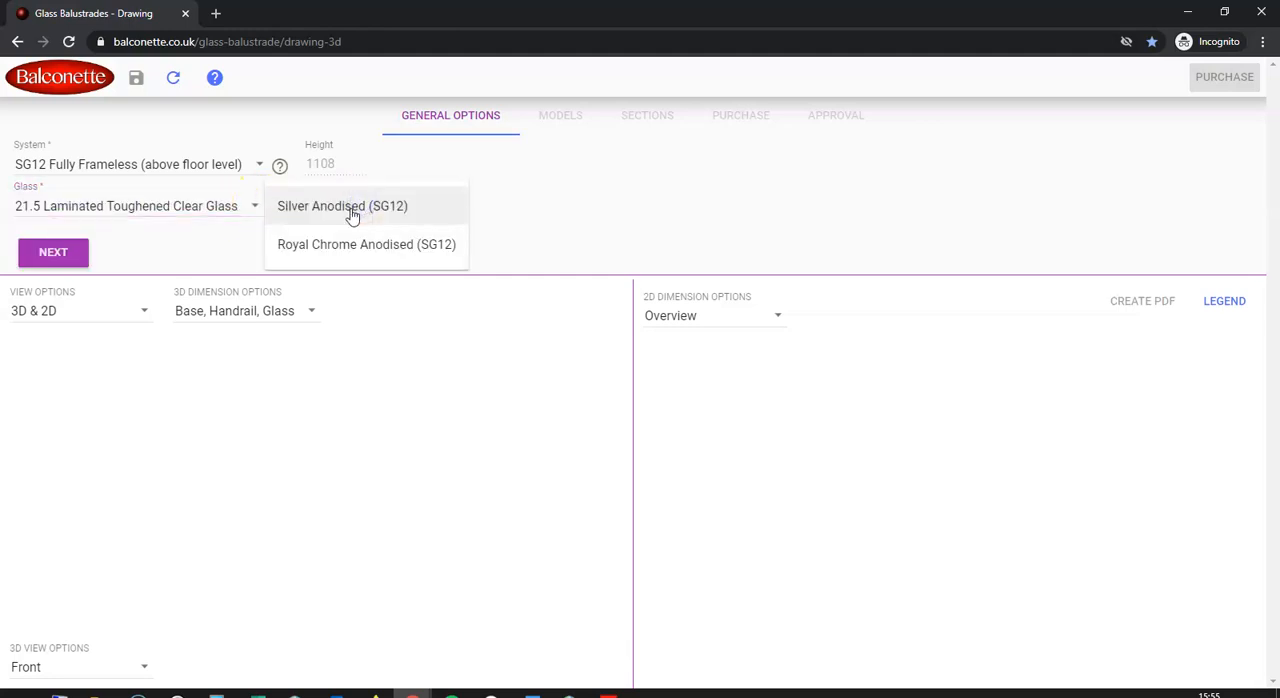
{"action": "left_click", "coordinate": [343, 243]}
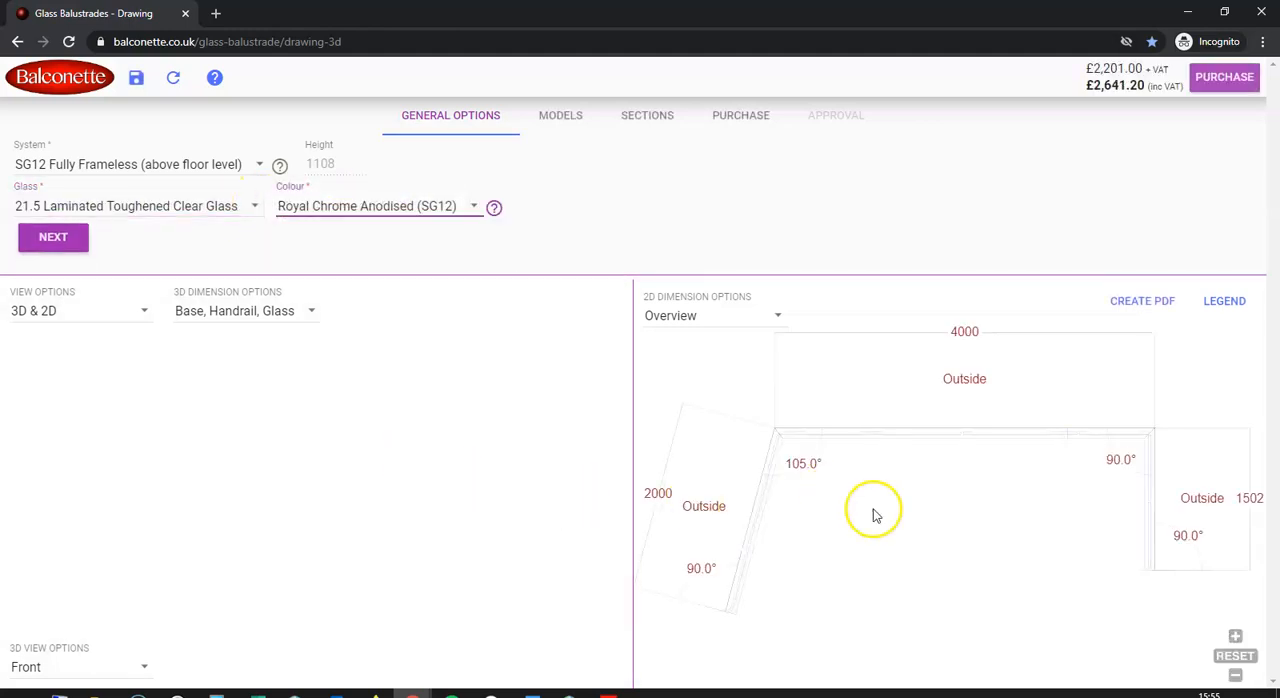
Remove the Base, Handrail and Glass dimensions from the 3D model
{"action": "left_click_drag", "start_coordinate": [190, 573], "coordinate": [297, 583]}
{"action": "left_click_drag", "start_coordinate": [286, 631], "coordinate": [320, 517]}
{"action": "left_click", "coordinate": [311, 314]}
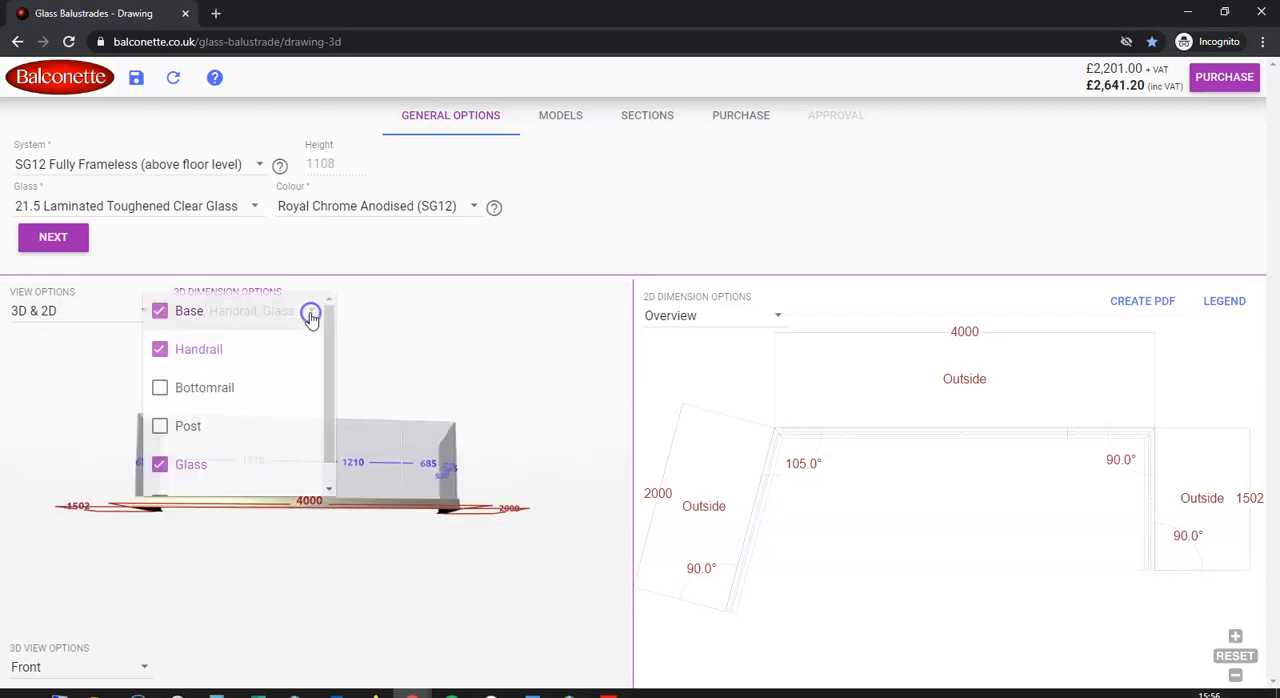
{"action": "left_click", "coordinate": [165, 349]}
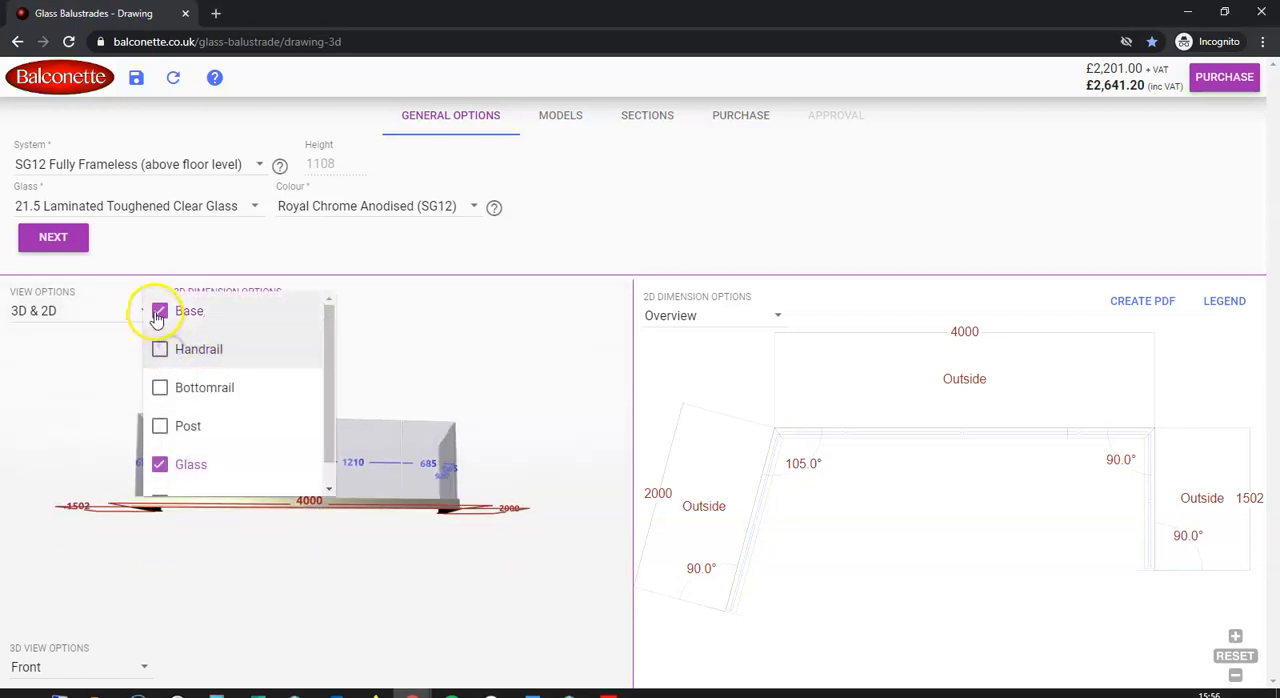
{"action": "left_click", "coordinate": [157, 316]}
{"action": "left_click", "coordinate": [156, 463]}
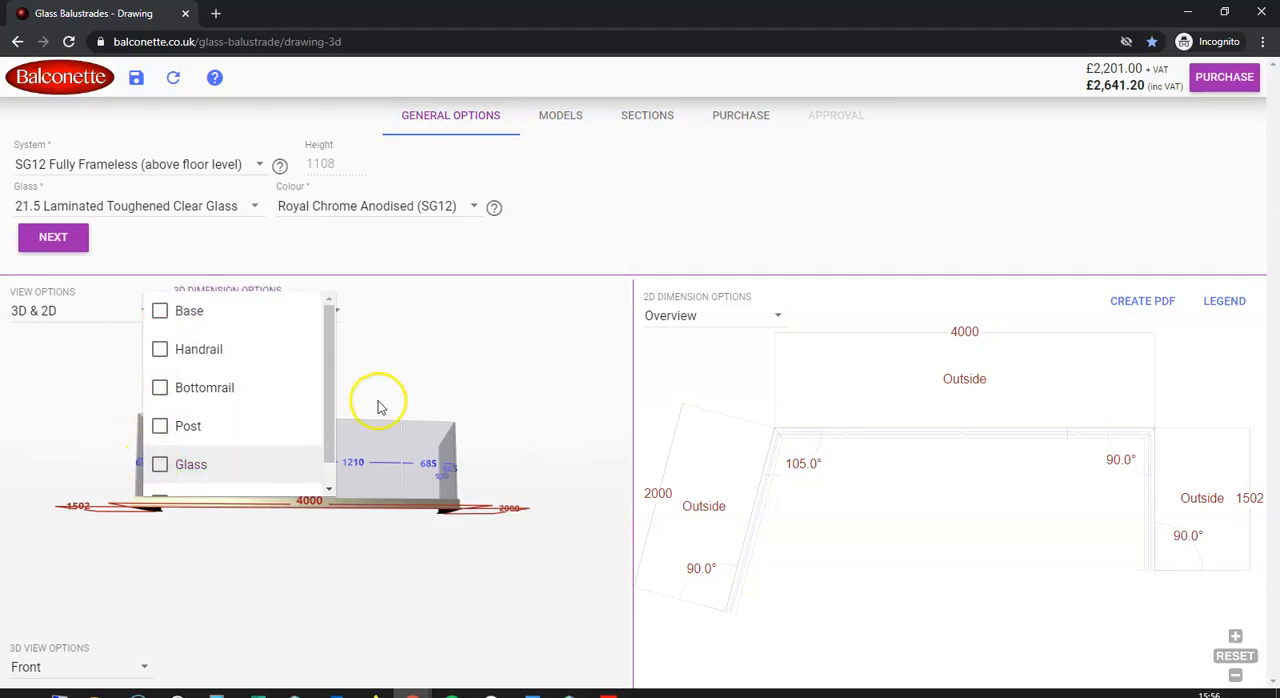
{"action": "left_click", "coordinate": [441, 368]}
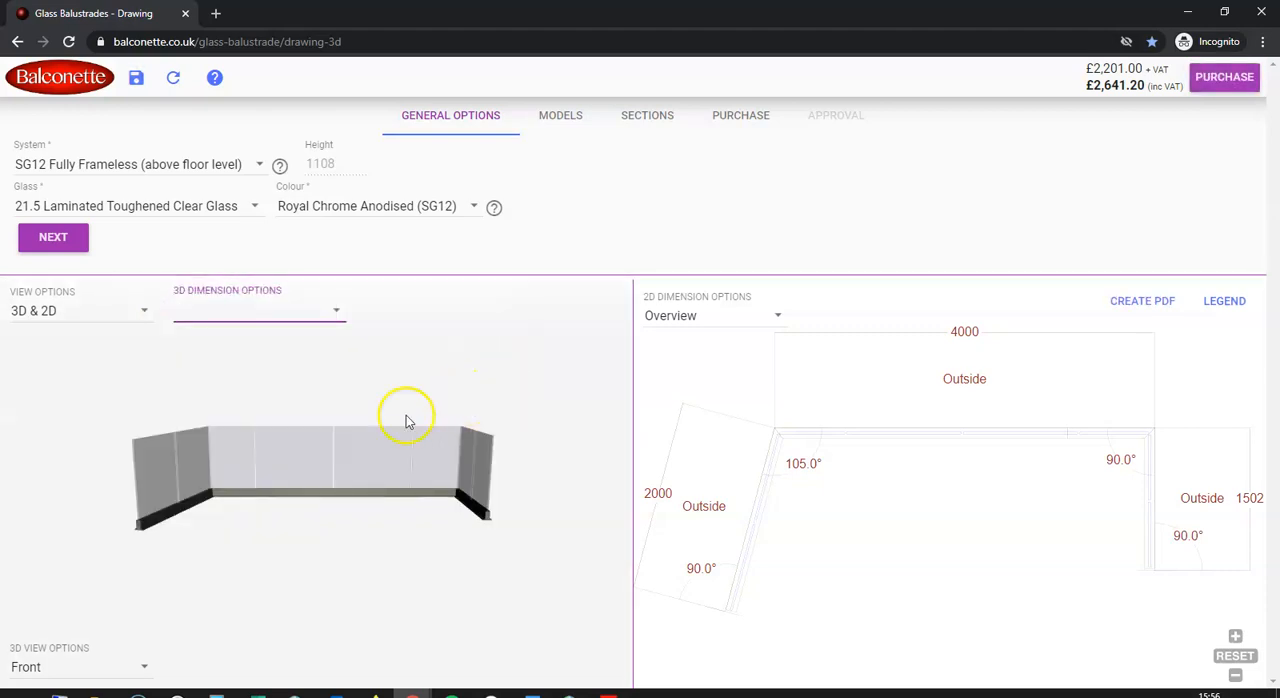
Inspect the frameless 3D model from different tilts alongside its section dimensions
{"action": "left_click_drag", "start_coordinate": [290, 505], "coordinate": [349, 568]}
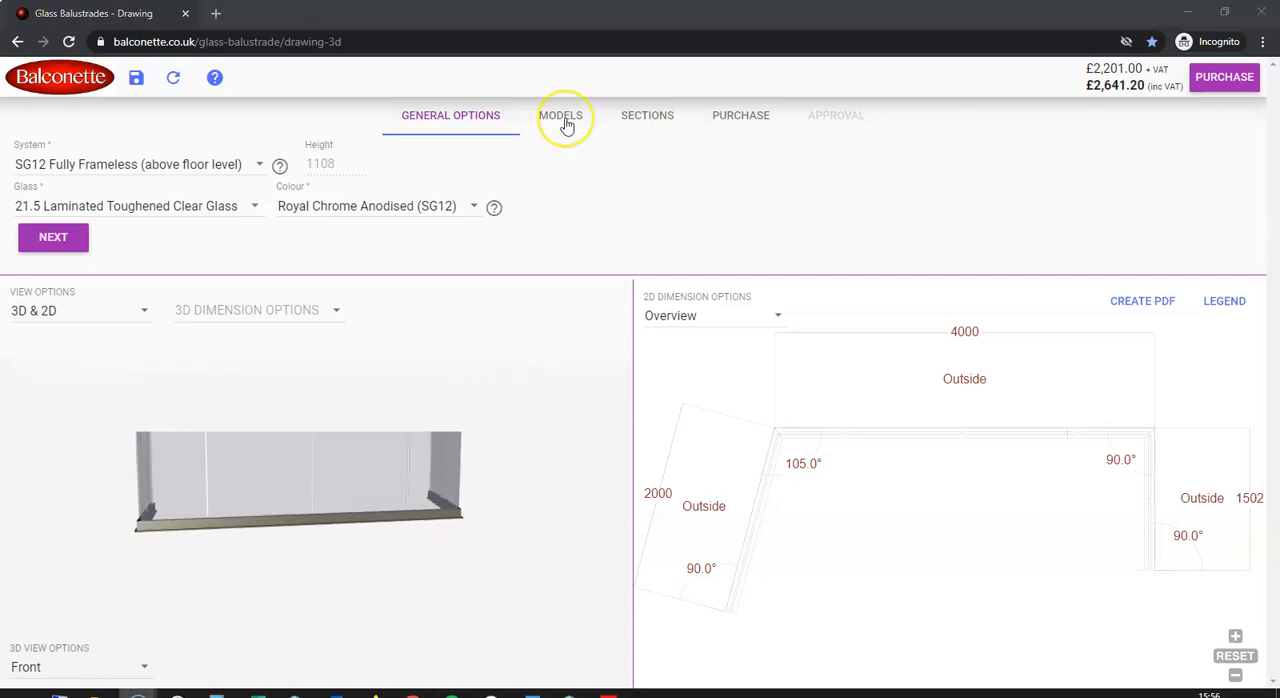
{"action": "left_click", "coordinate": [636, 119]}
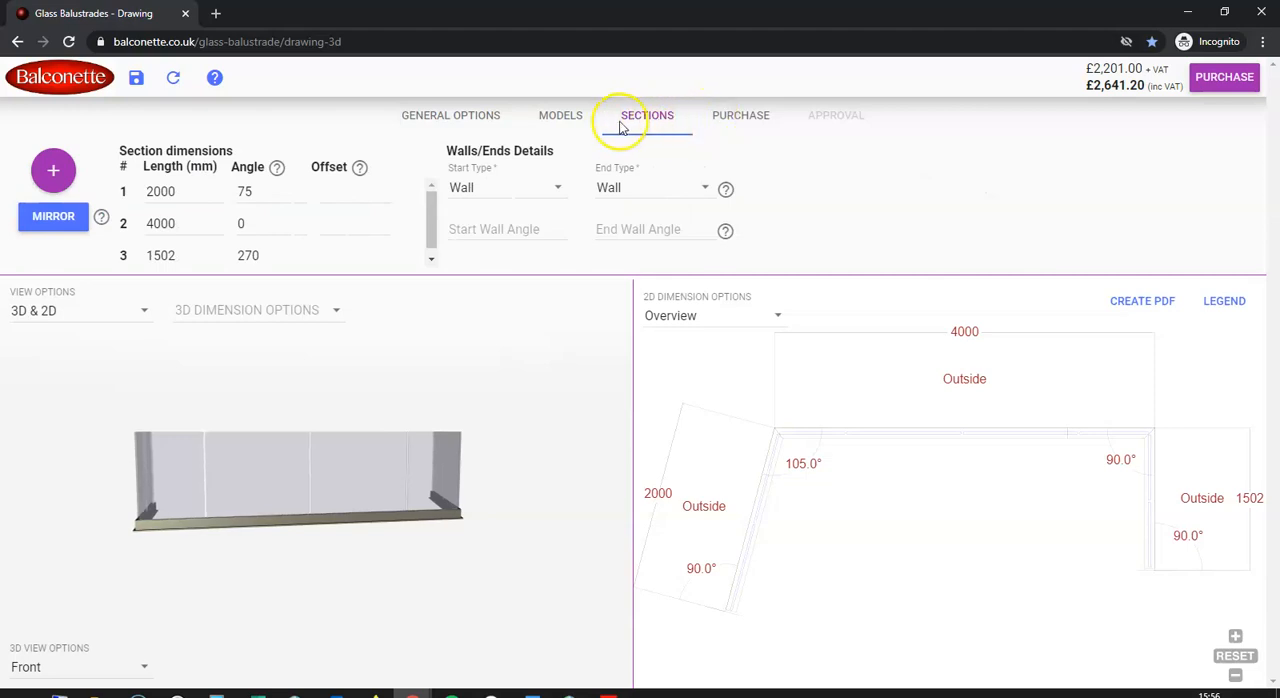
{"action": "left_click_drag", "start_coordinate": [452, 533], "coordinate": [445, 591]}
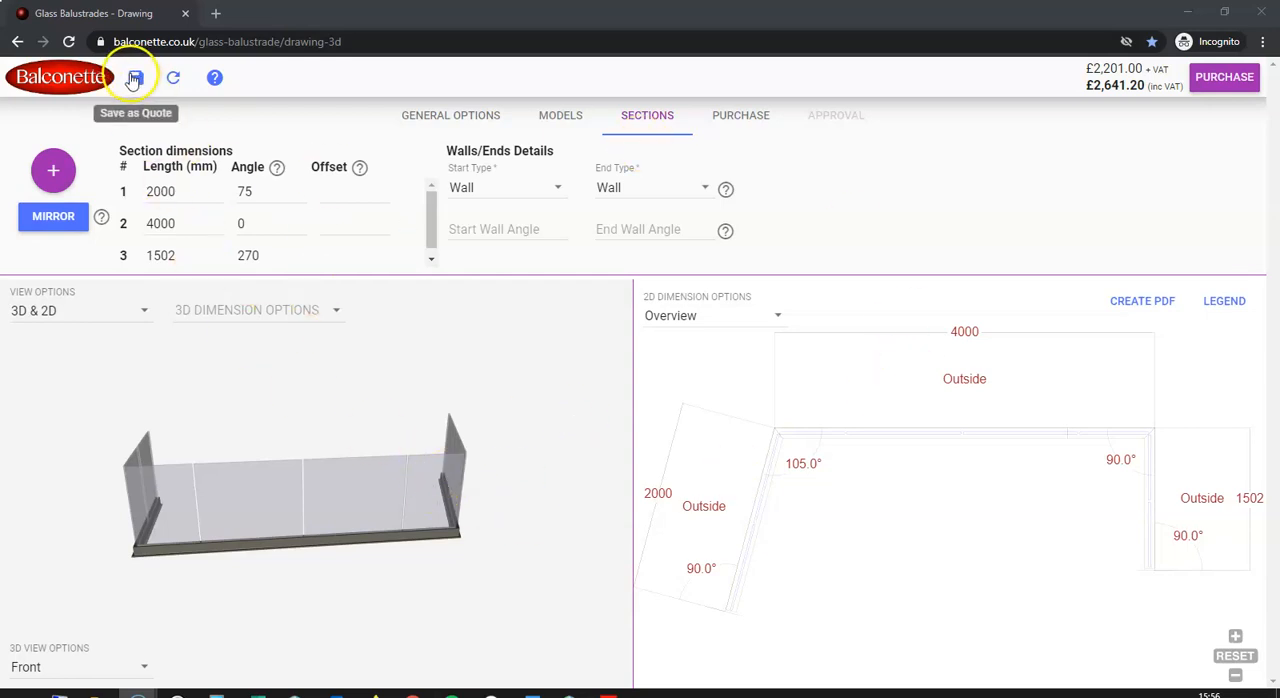
Choose Complete Full Design & Approval Online, approve all design details and add one approved balustrade to the cart
{"action": "left_click", "coordinate": [745, 117]}
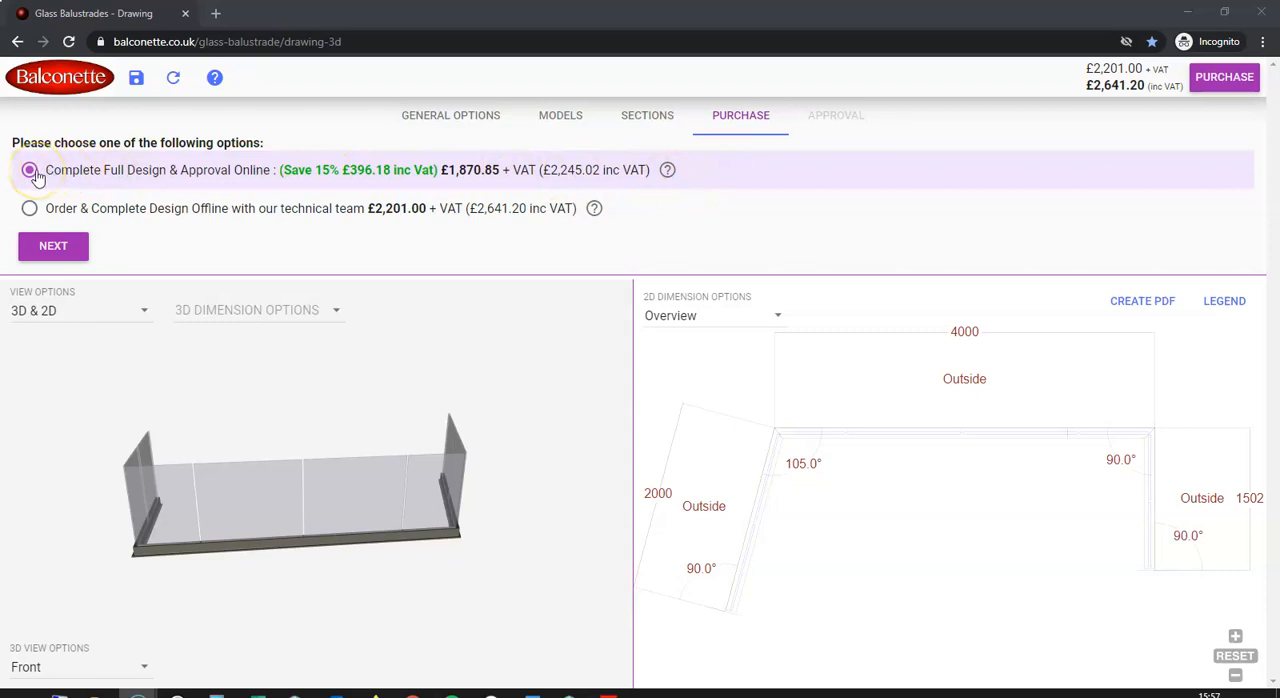
{"action": "left_click", "coordinate": [62, 247]}
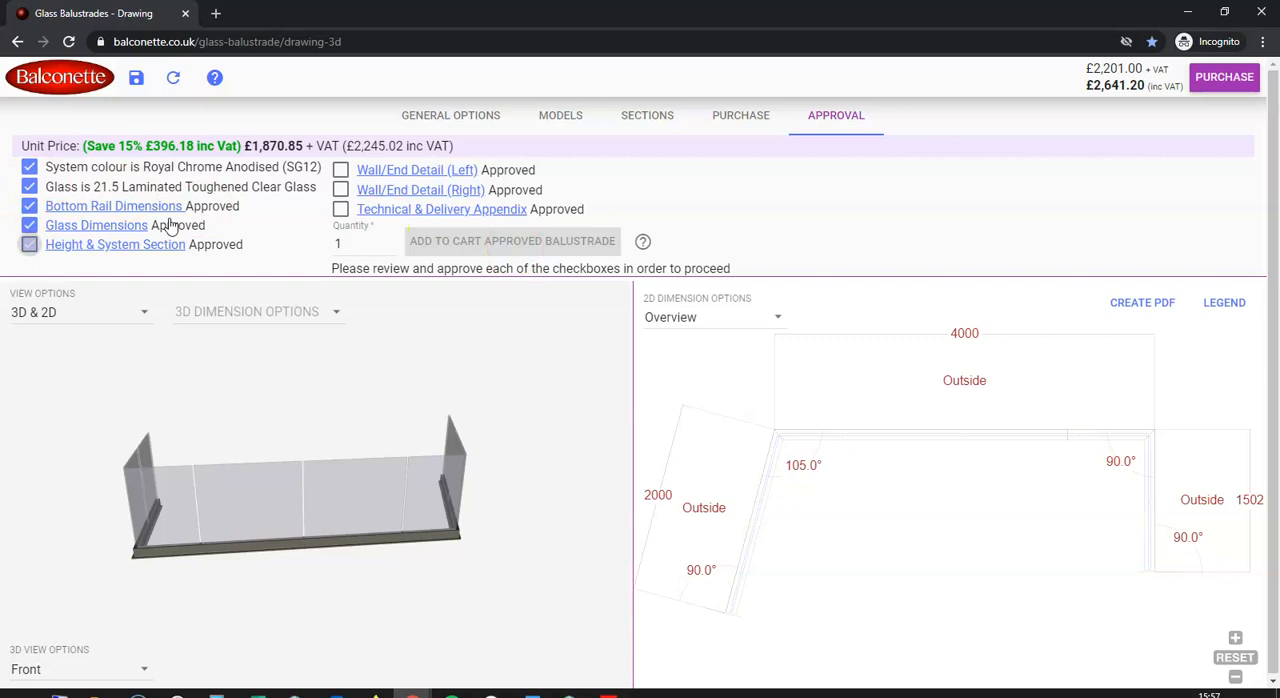
{"action": "left_click", "coordinate": [341, 212]}
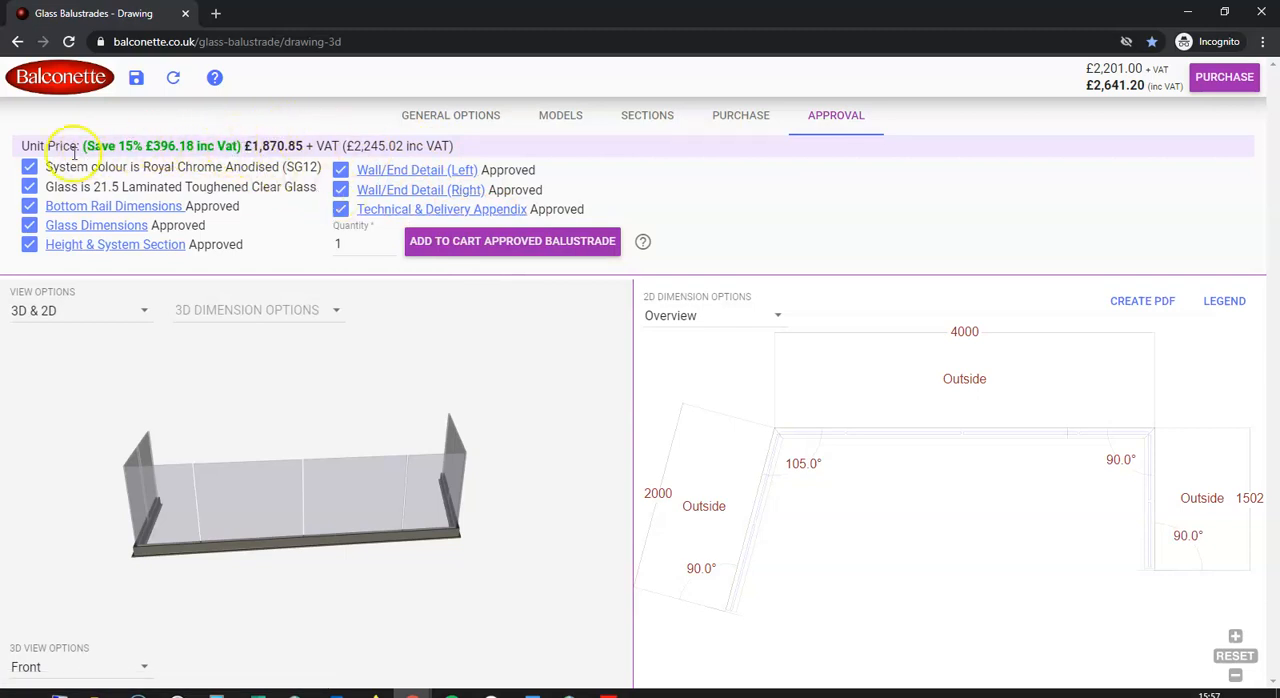
{"action": "left_click", "coordinate": [498, 247]}
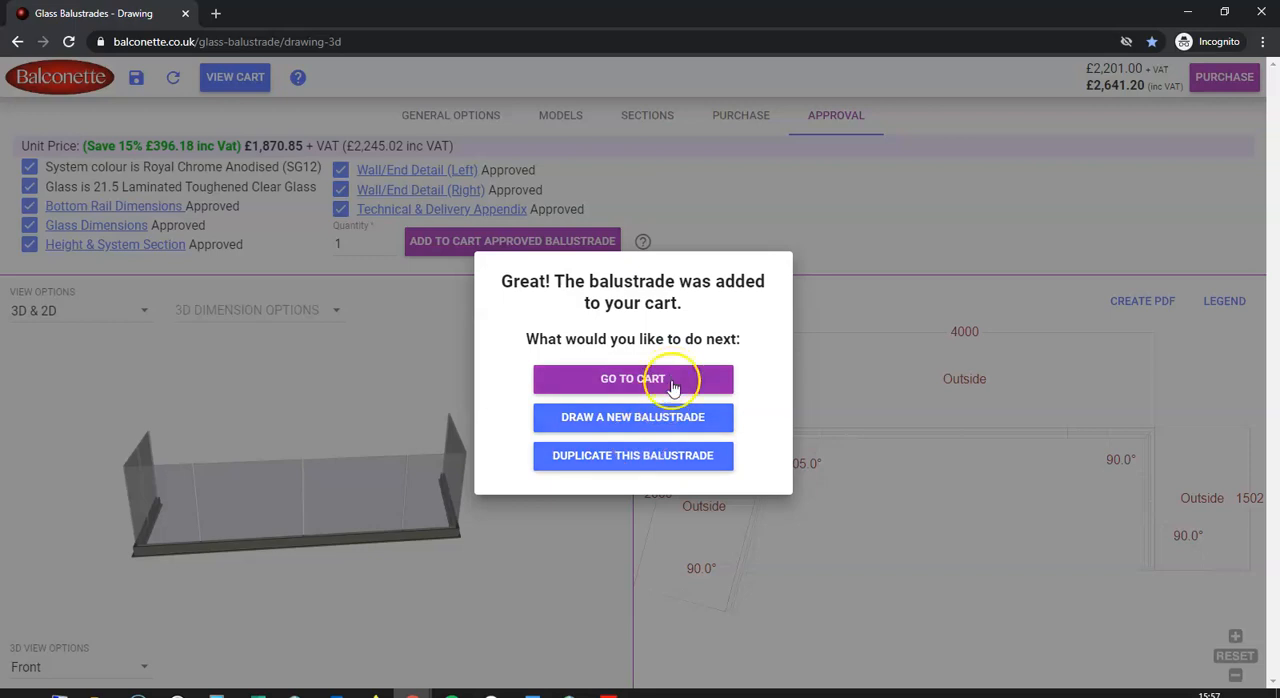
Duplicate the balustrade and add the copy to the cart with Order & Complete Design Offline
{"action": "left_click", "coordinate": [643, 455]}
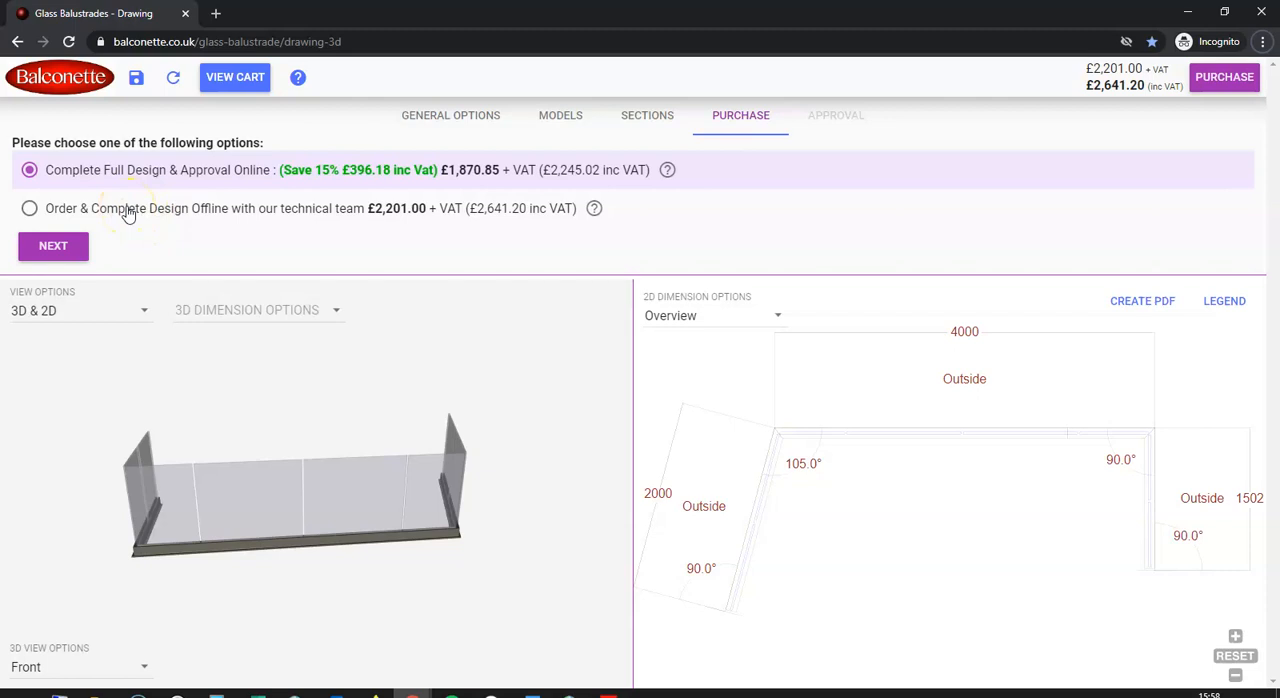
{"action": "left_click", "coordinate": [127, 210]}
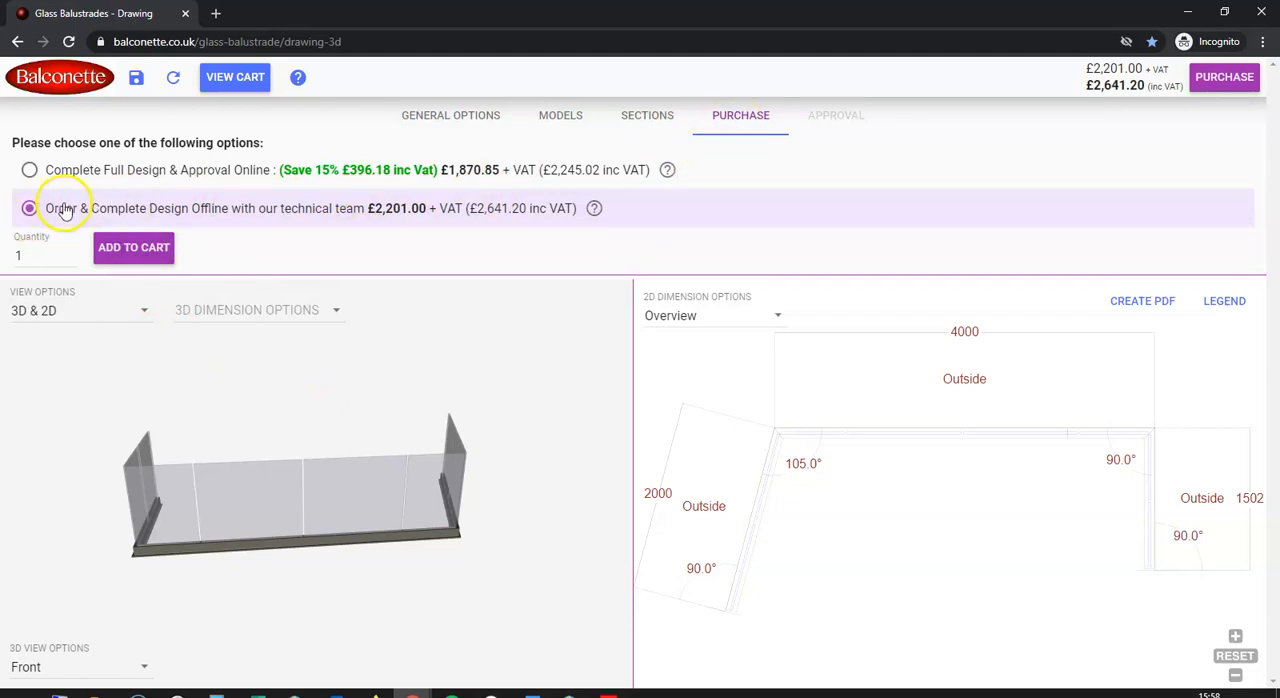
{"action": "left_click", "coordinate": [131, 250]}
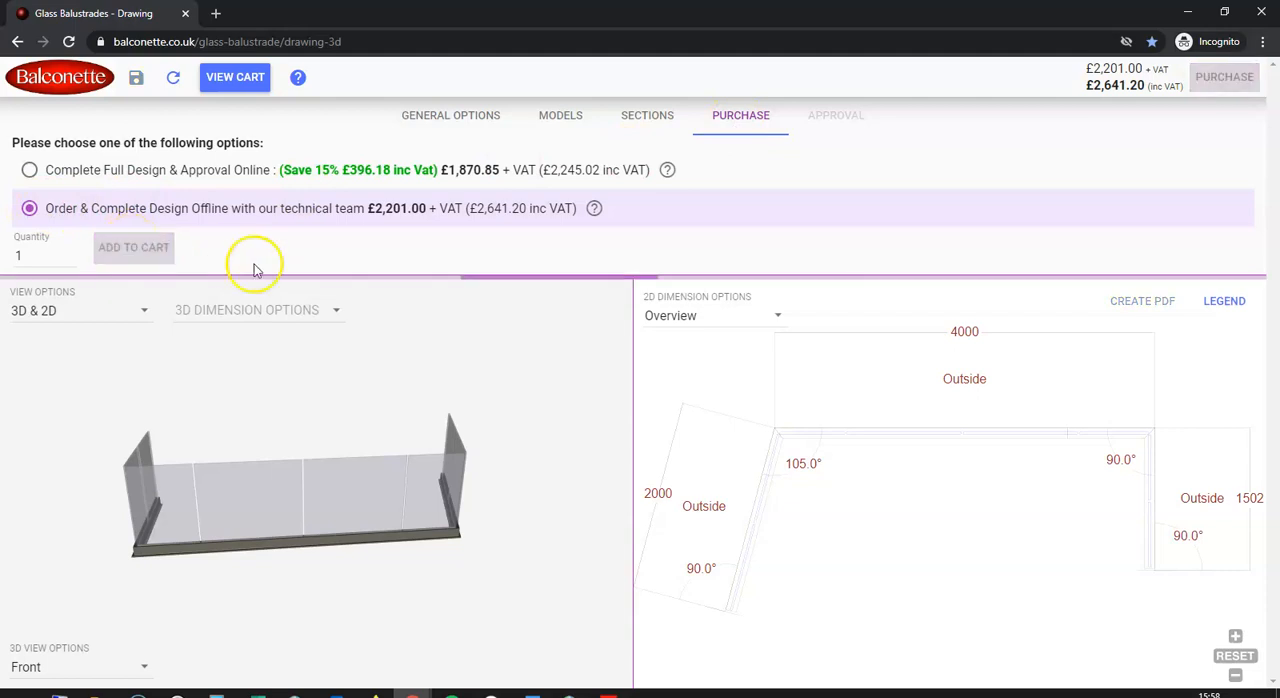
Duplicate the balustrade once more and set section 2's length to 5000 mm
{"action": "left_click", "coordinate": [728, 455]}
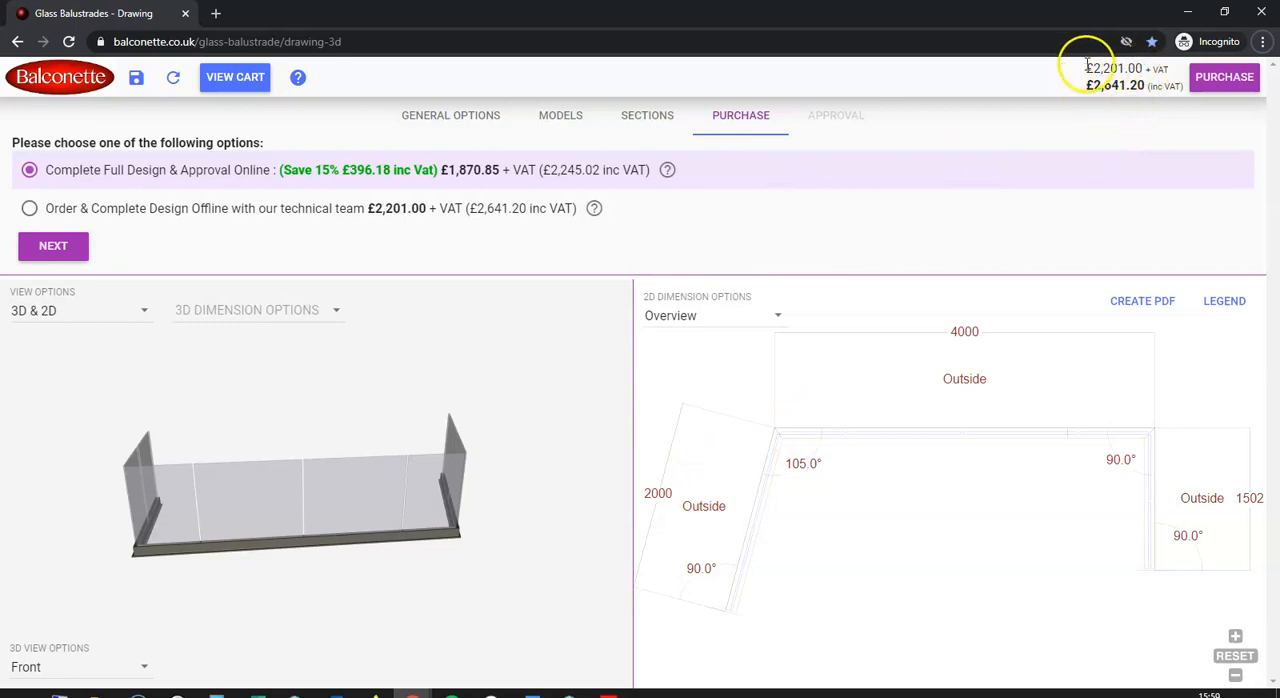
{"action": "left_click", "coordinate": [622, 117]}
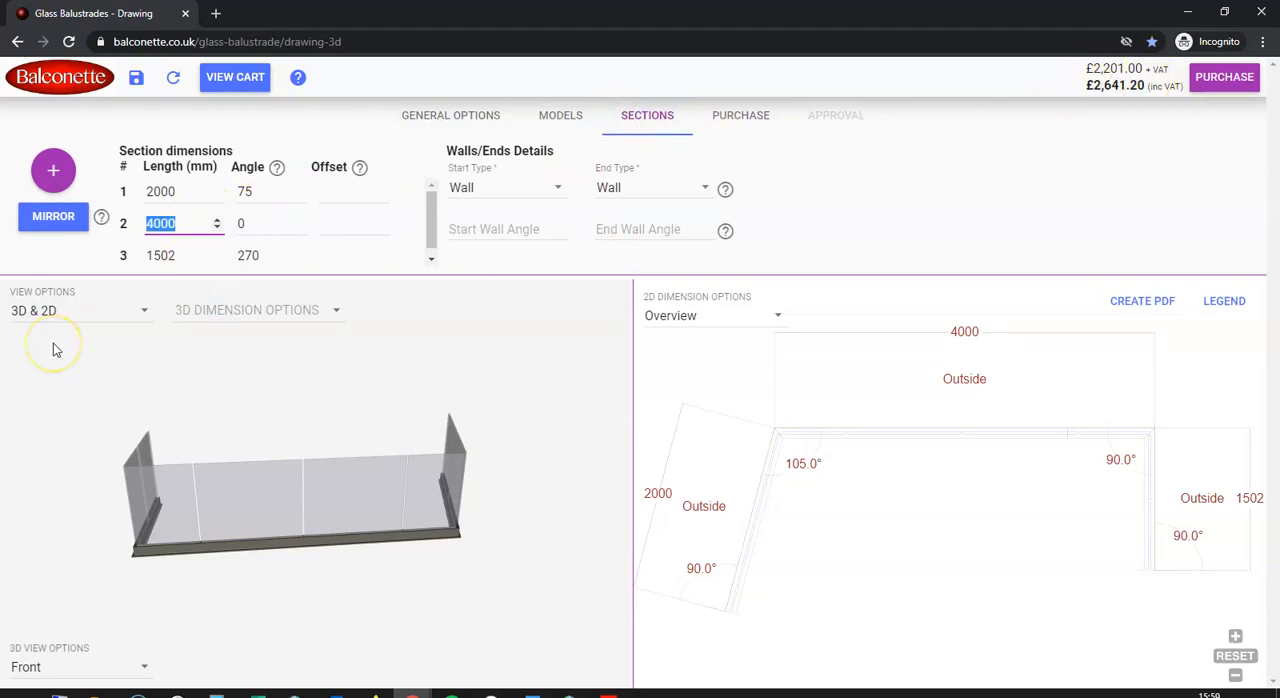
{"action": "type", "text": "5000"}
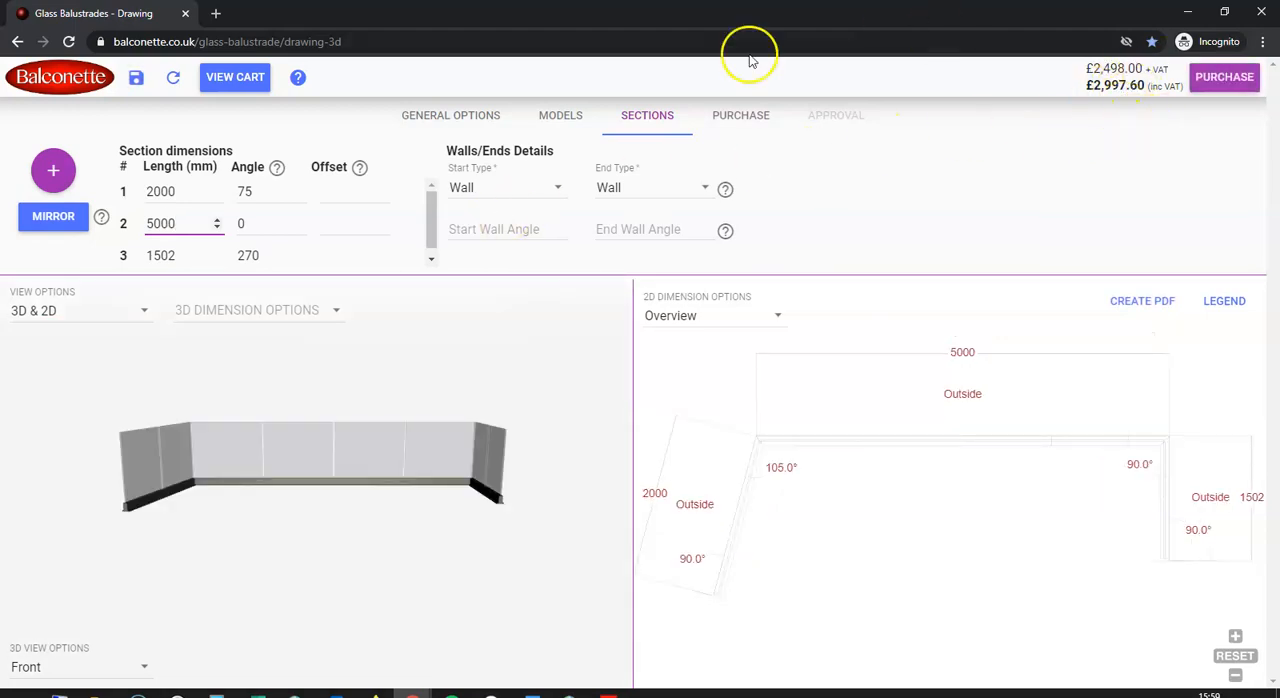
Change the copy to the Aerofoil System with 10mm Clear Toughened glass and Royal Chrome Anodised colour
{"action": "left_click", "coordinate": [462, 118]}
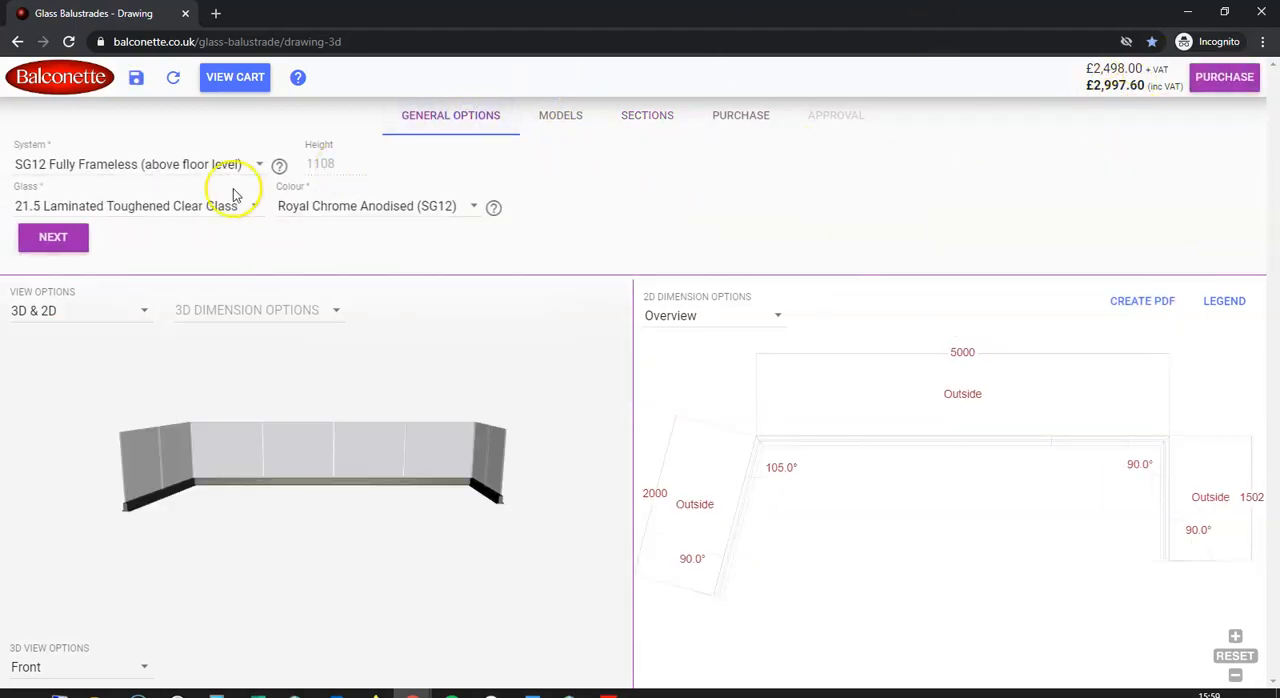
{"action": "left_click", "coordinate": [160, 164]}
{"action": "scroll", "coordinate": [131, 194], "scroll_direction": "up", "scroll_amount": 3}
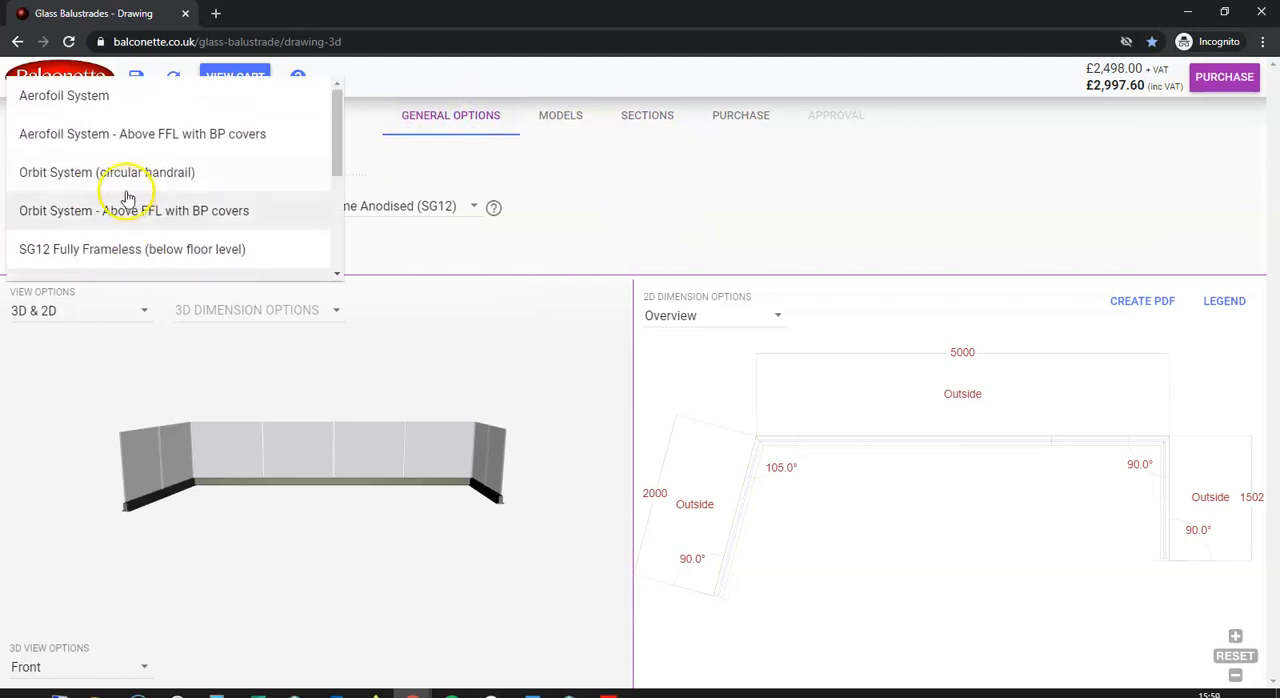
{"action": "left_click", "coordinate": [90, 97]}
{"action": "left_click", "coordinate": [125, 202]}
{"action": "left_click", "coordinate": [106, 215]}
{"action": "left_click", "coordinate": [254, 220]}
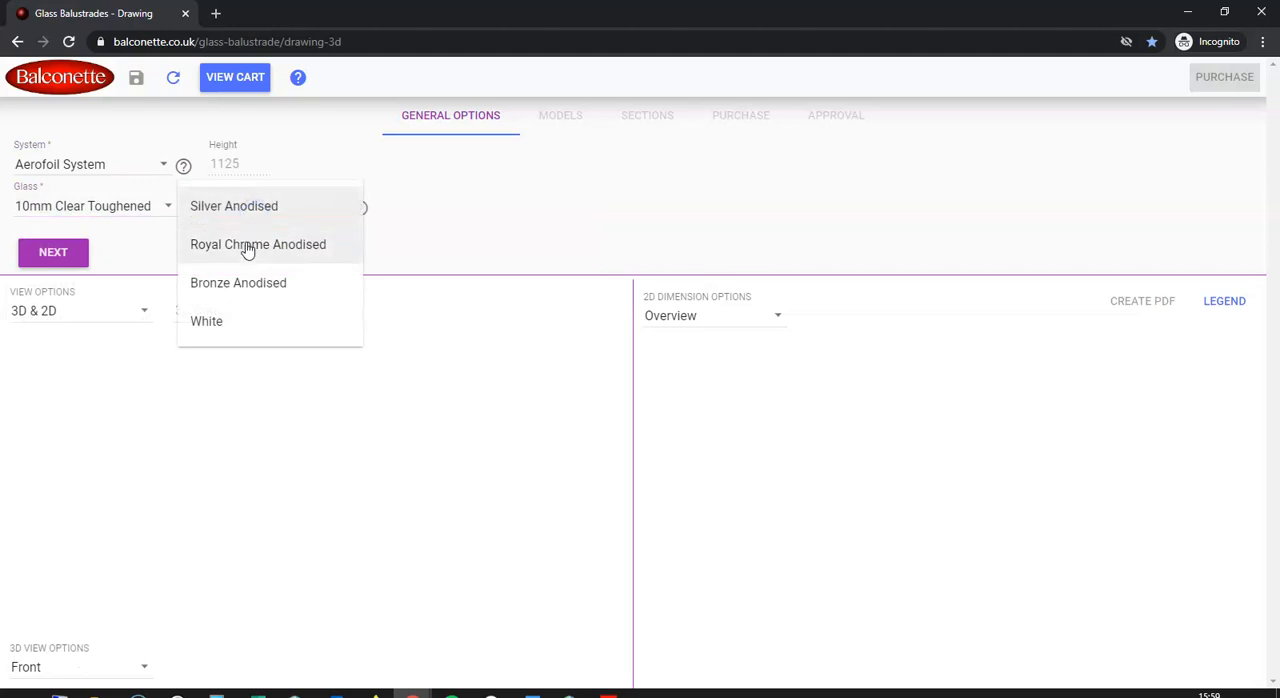
{"action": "left_click", "coordinate": [250, 244]}
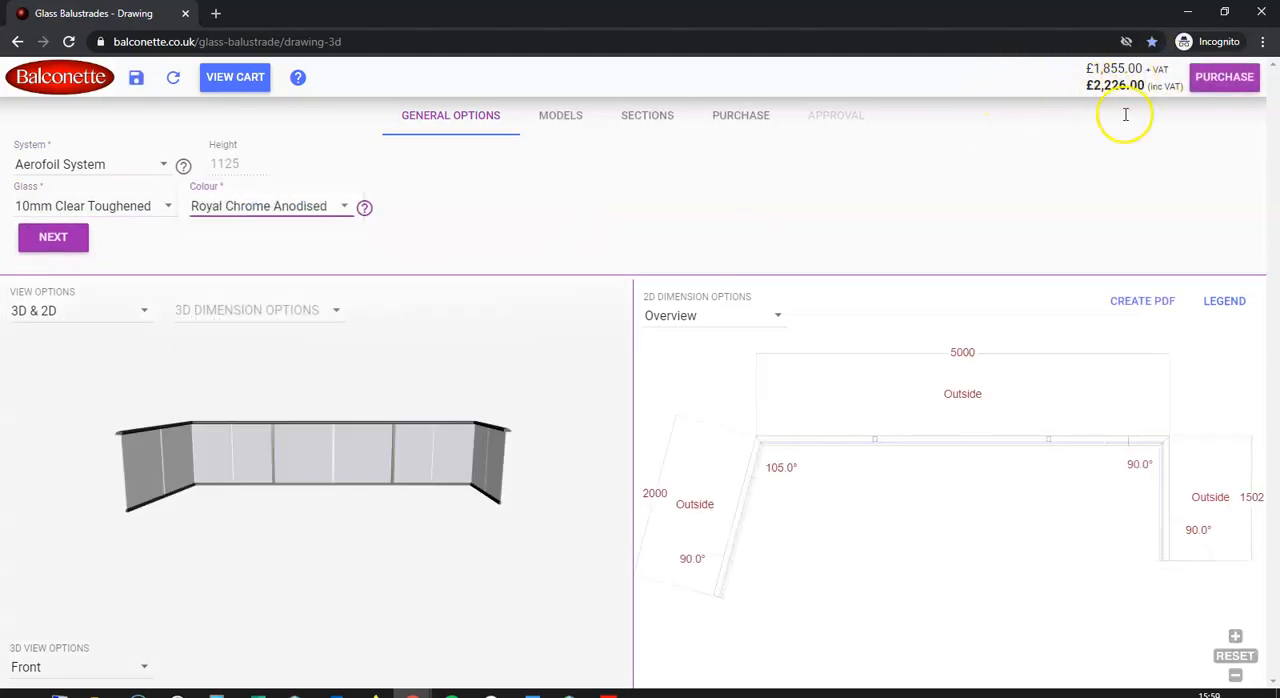
Review the 2D drawing with handrail dimensions, as an overview, and with bottomrail dimensions
{"action": "left_click", "coordinate": [775, 316]}
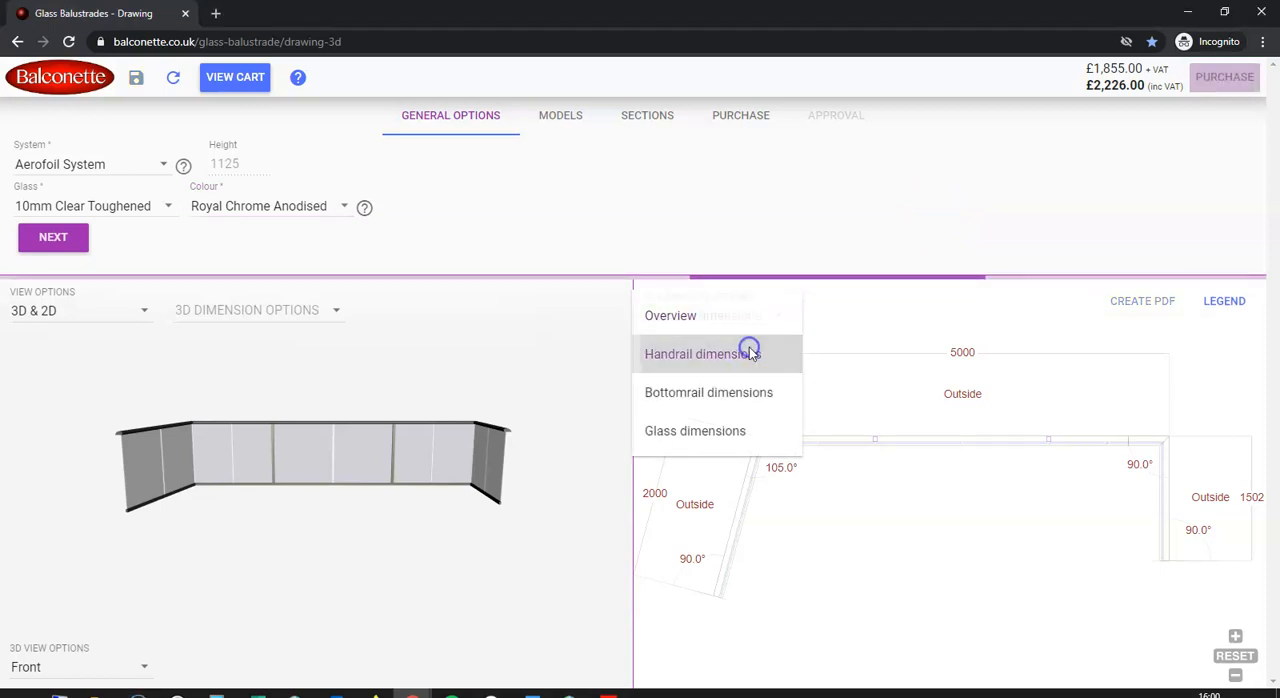
{"action": "left_click", "coordinate": [750, 355]}
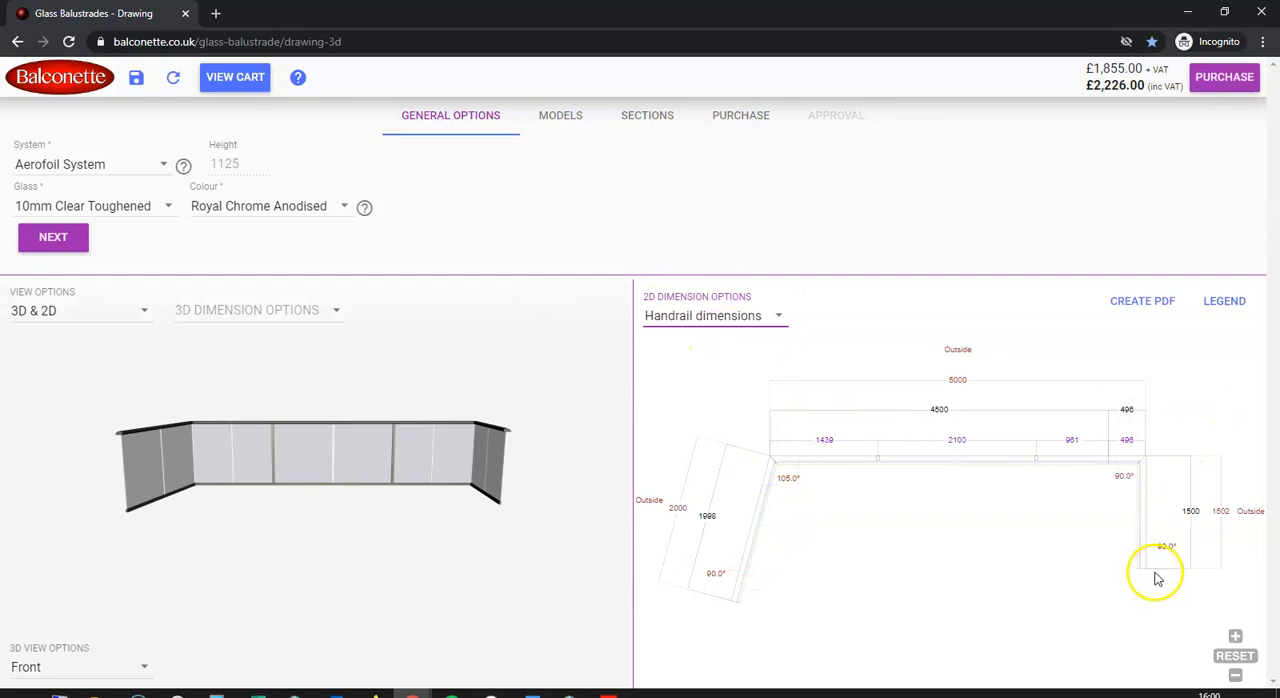
{"action": "left_click", "coordinate": [784, 317]}
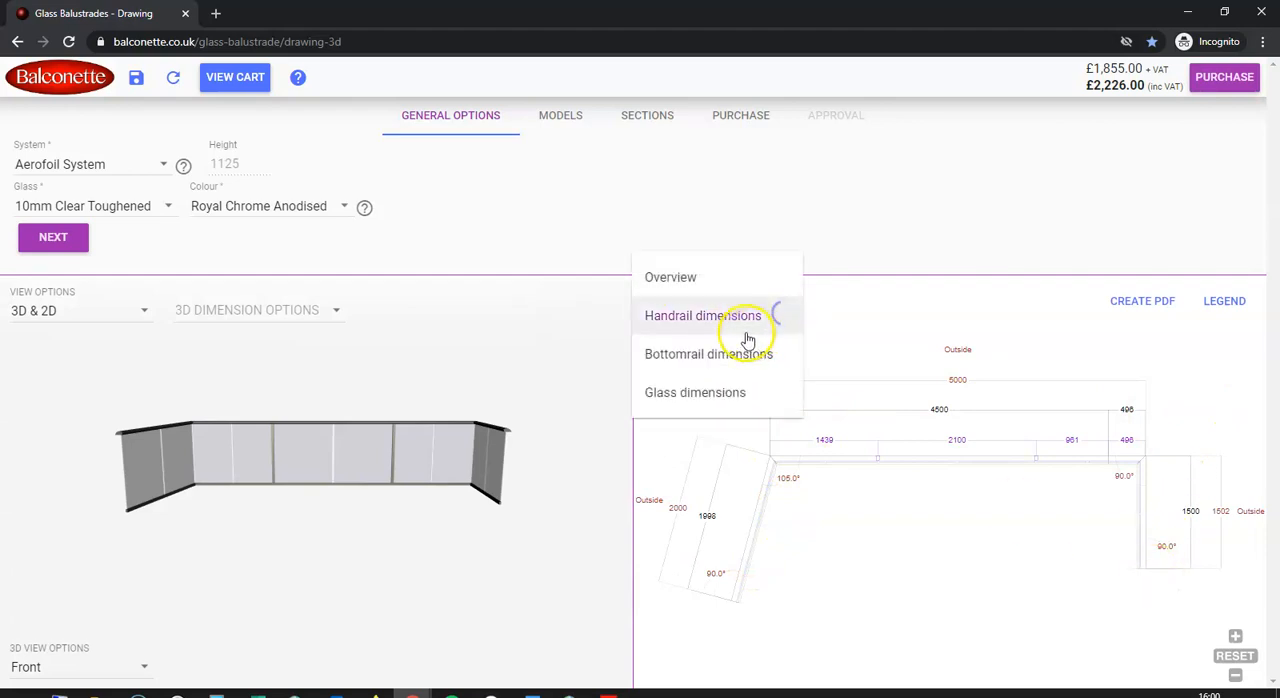
{"action": "left_click", "coordinate": [710, 290]}
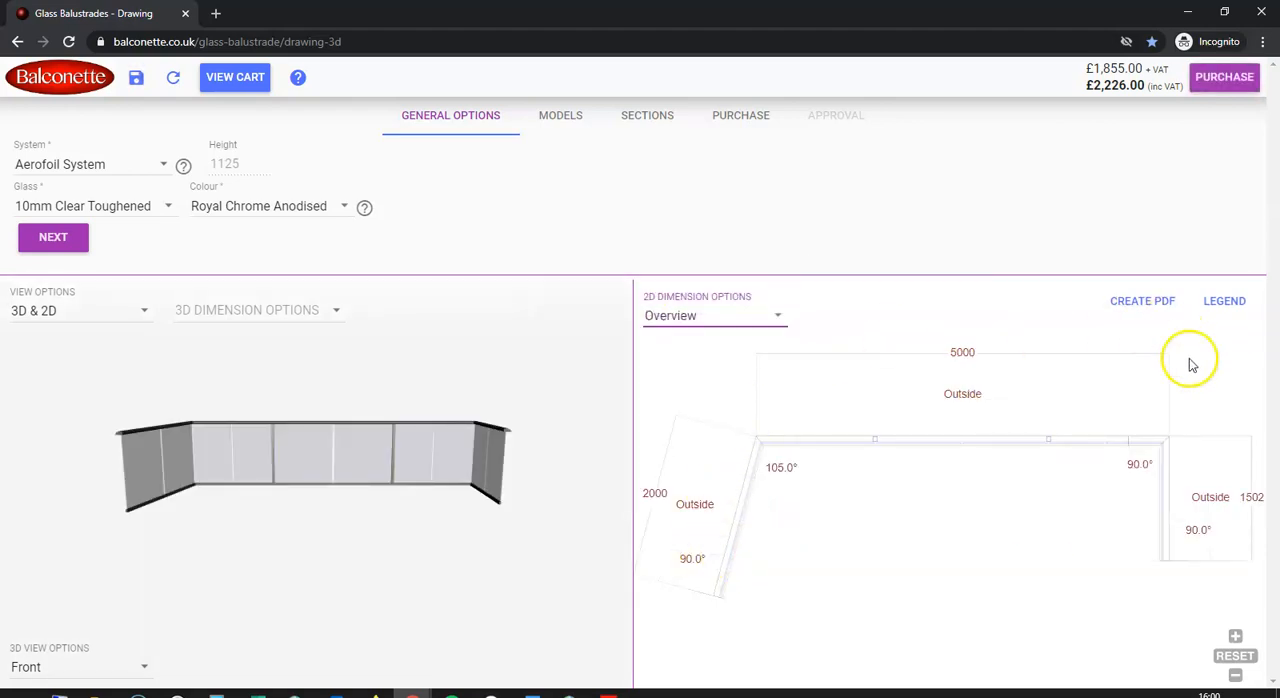
{"action": "left_click", "coordinate": [773, 317]}
{"action": "left_click", "coordinate": [737, 310]}
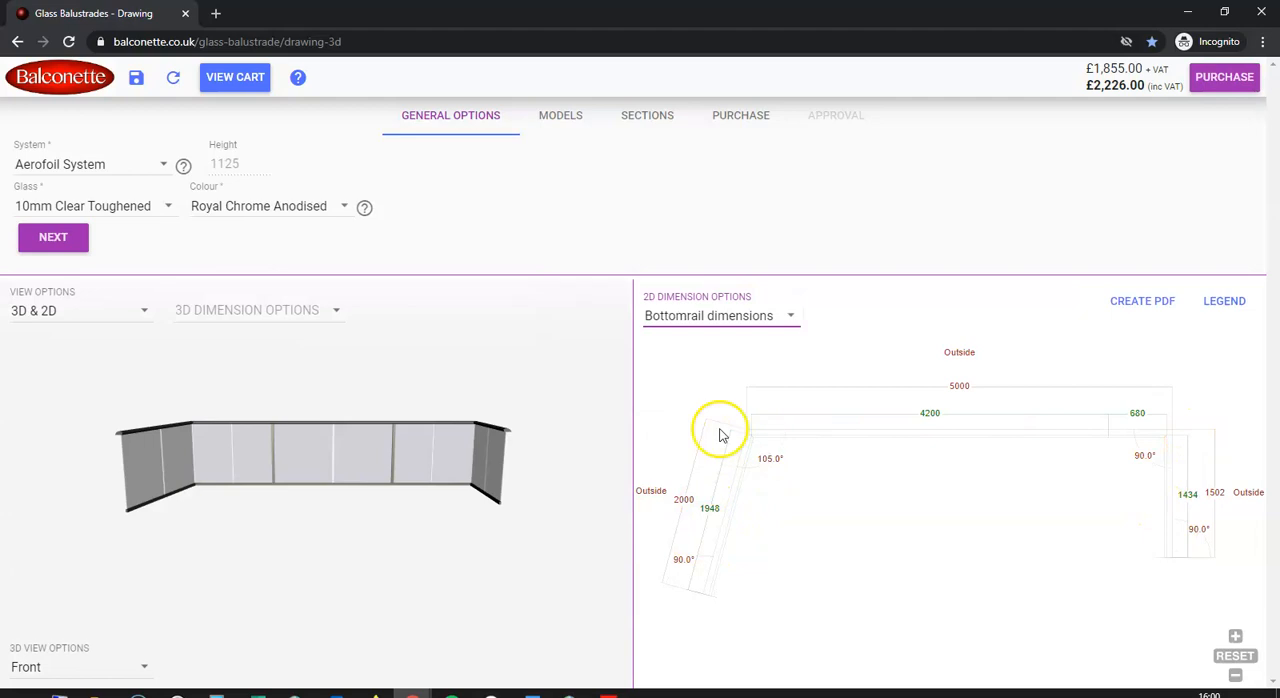
Show the glass dimensions on the 2D drawing, create a PDF of it and return to the balustrade design
{"action": "left_click", "coordinate": [785, 314]}
{"action": "left_click", "coordinate": [746, 357]}
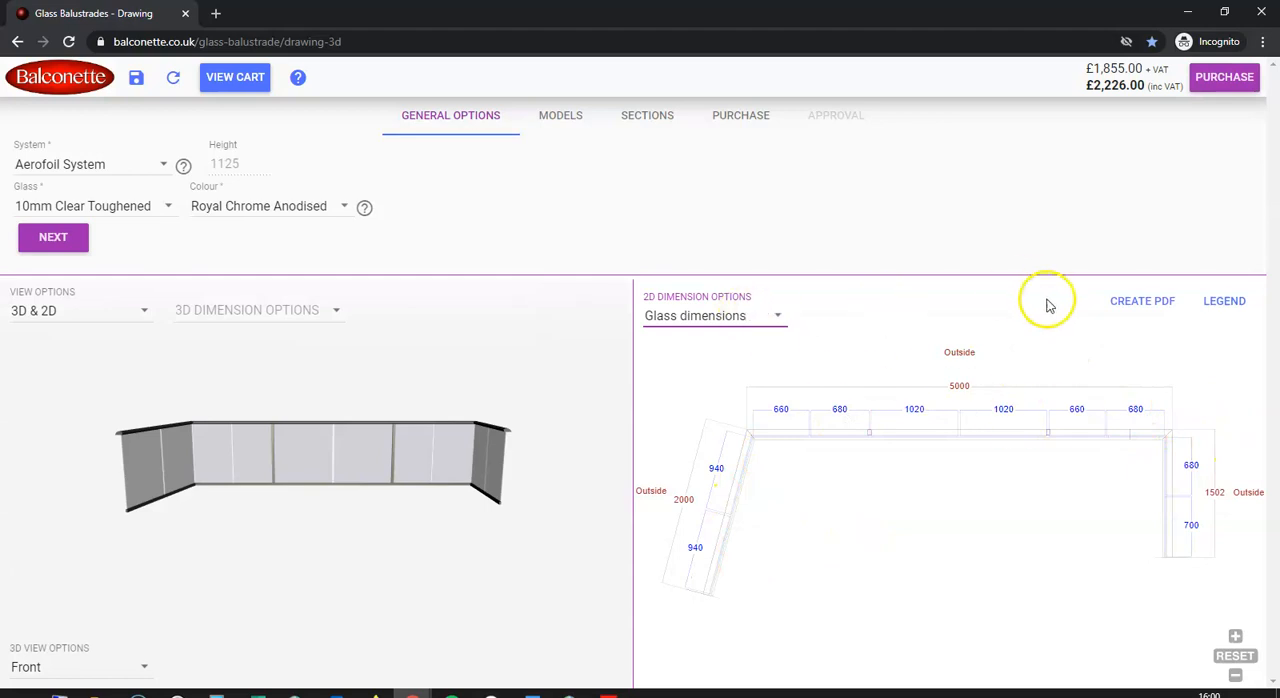
{"action": "left_click", "coordinate": [1145, 309]}
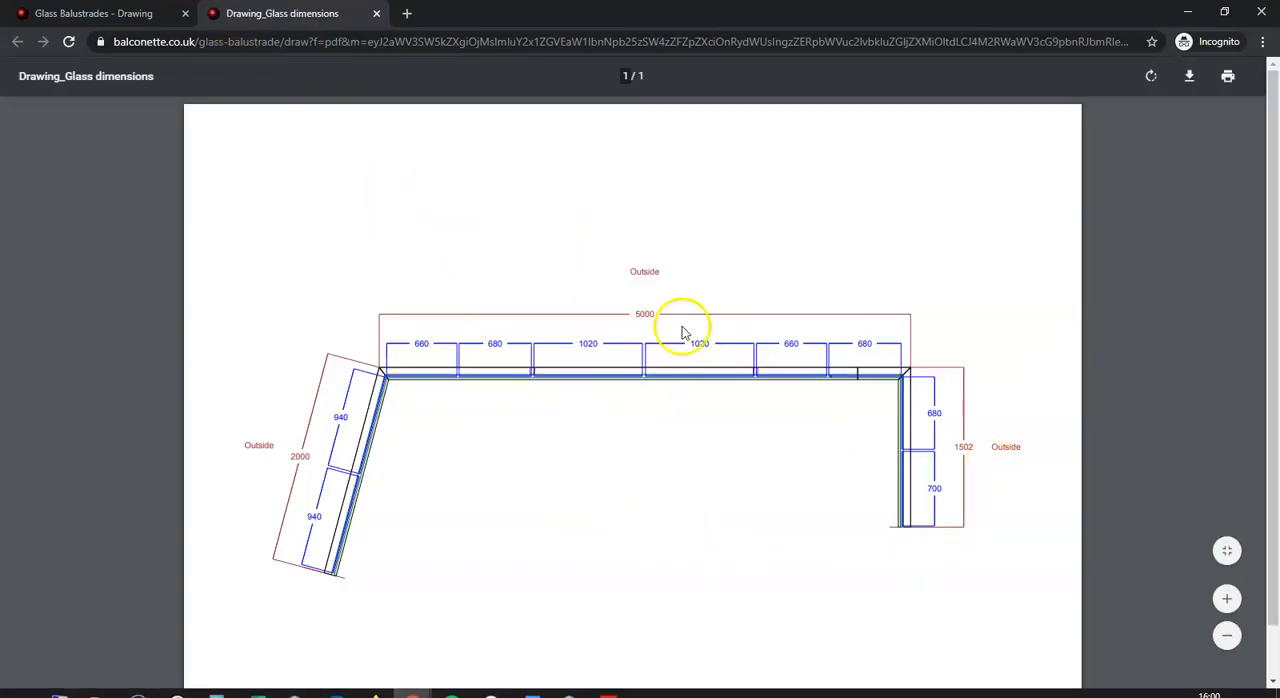
{"action": "left_click", "coordinate": [150, 14]}
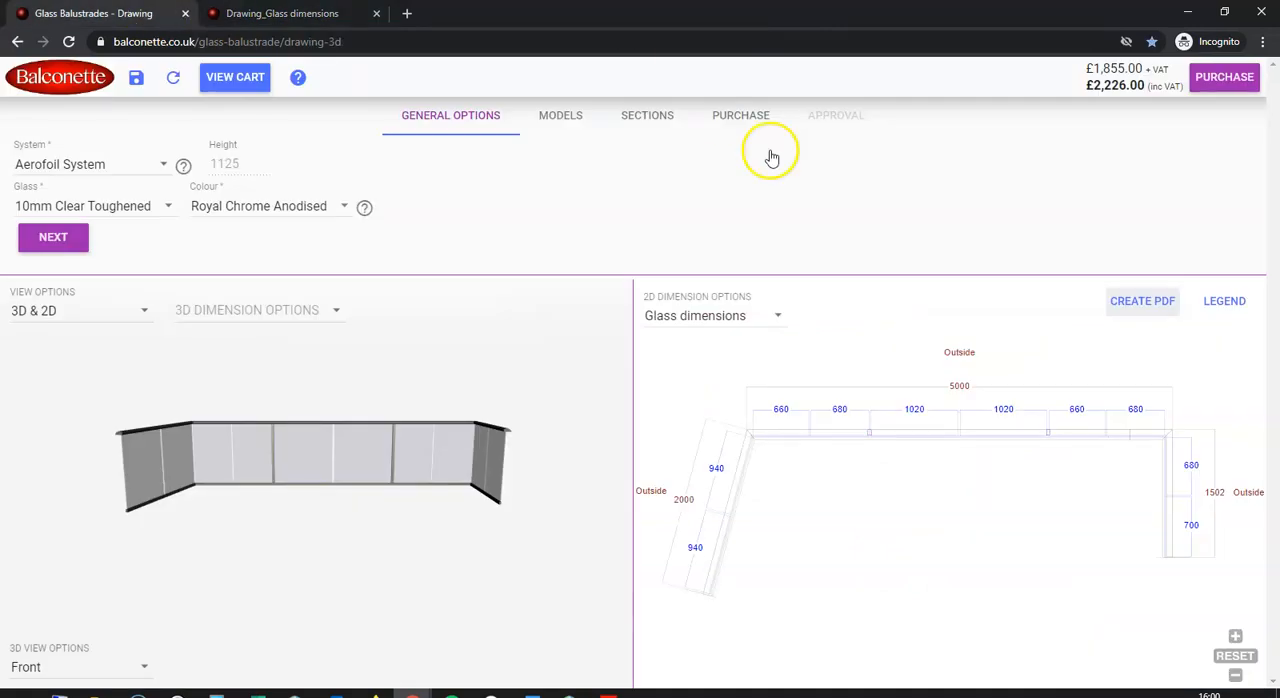
Switch the 2D drawing to bottomrail dimensions and create a PDF of it
{"action": "left_click", "coordinate": [765, 311]}
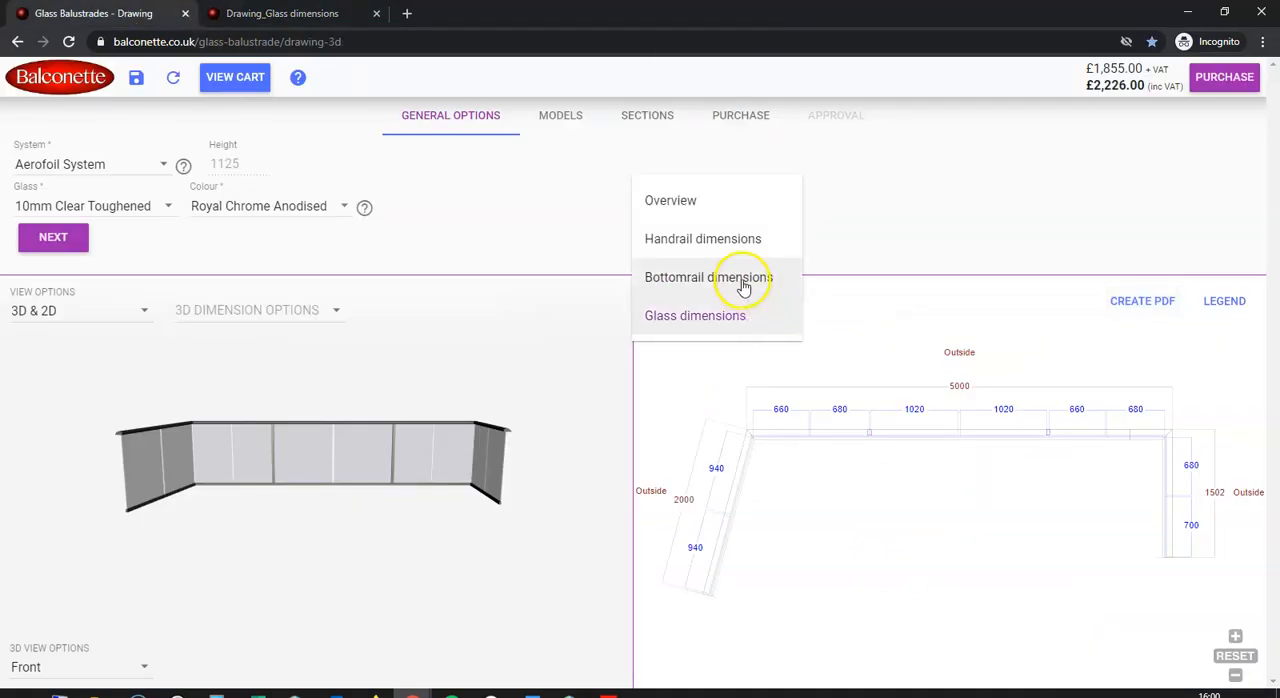
{"action": "left_click", "coordinate": [742, 279]}
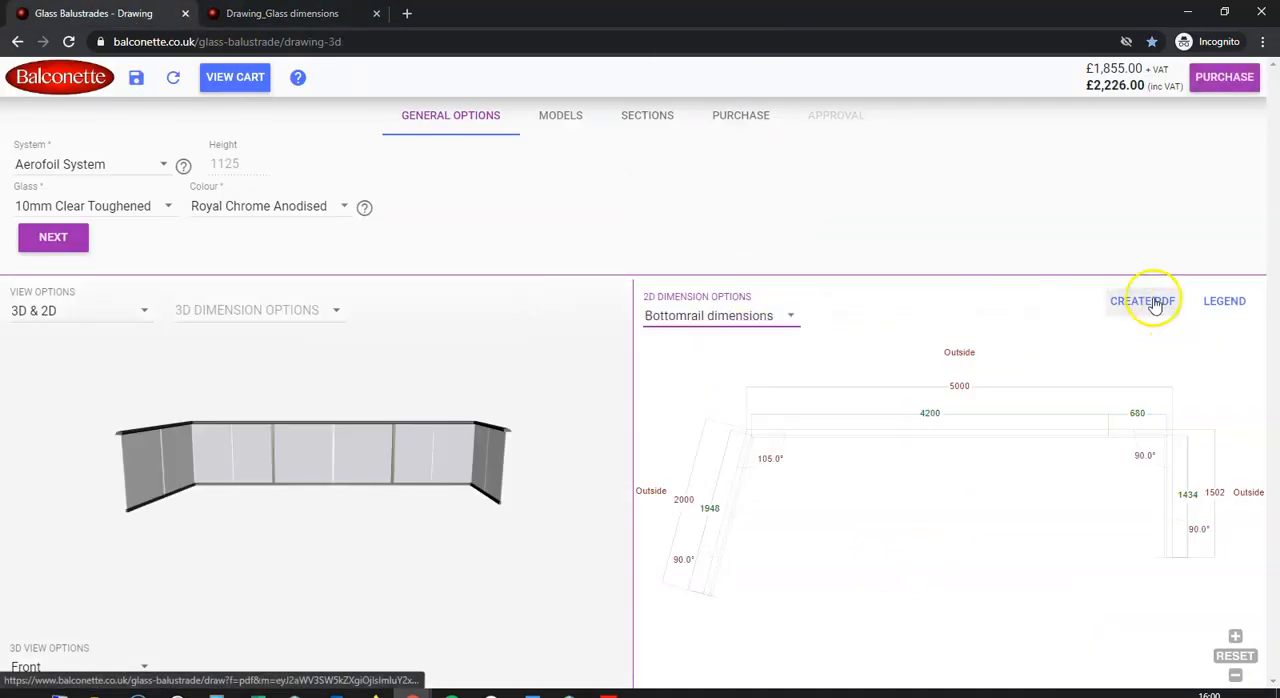
{"action": "left_click", "coordinate": [1155, 302]}
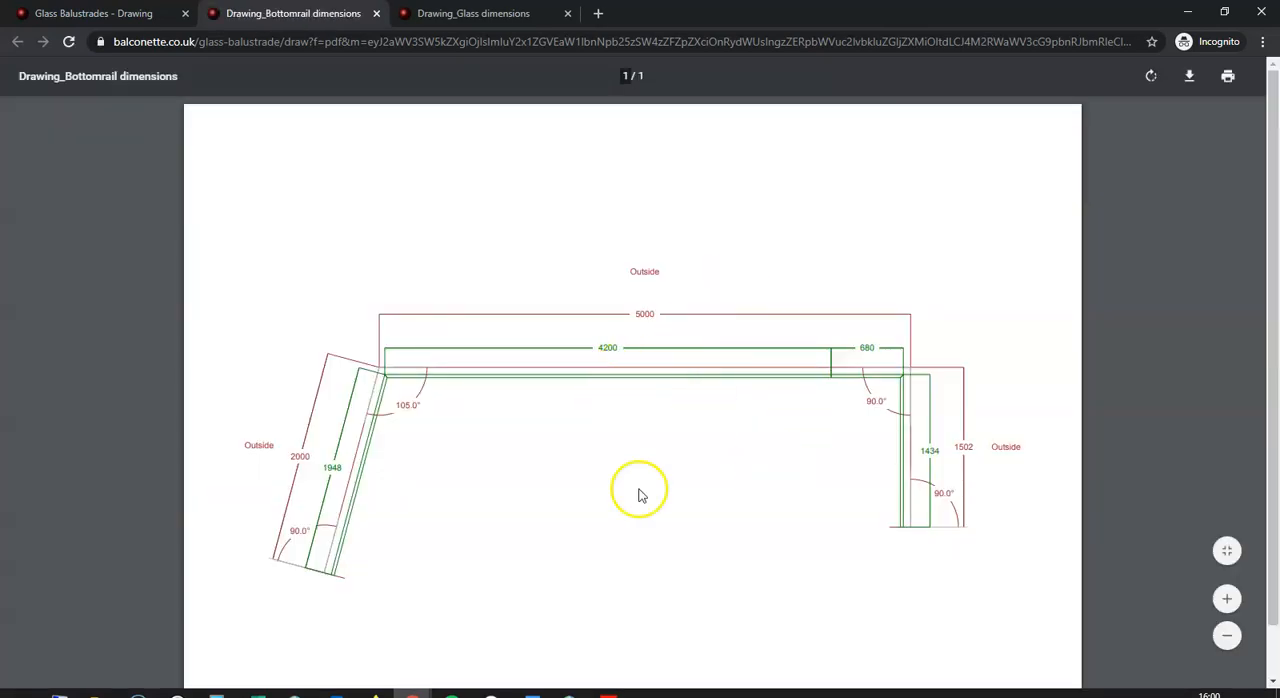
Return to the balustrade design and clear the current drawing to start again
{"action": "left_click", "coordinate": [112, 13]}
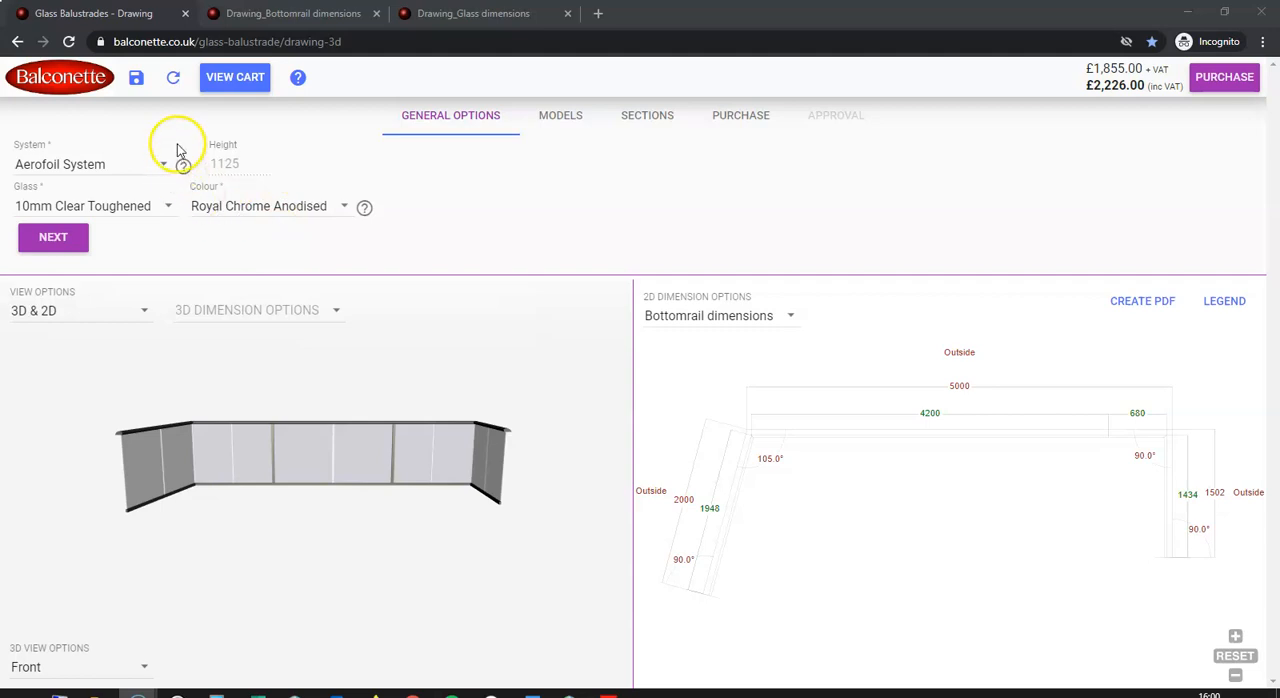
{"action": "left_click", "coordinate": [174, 80]}
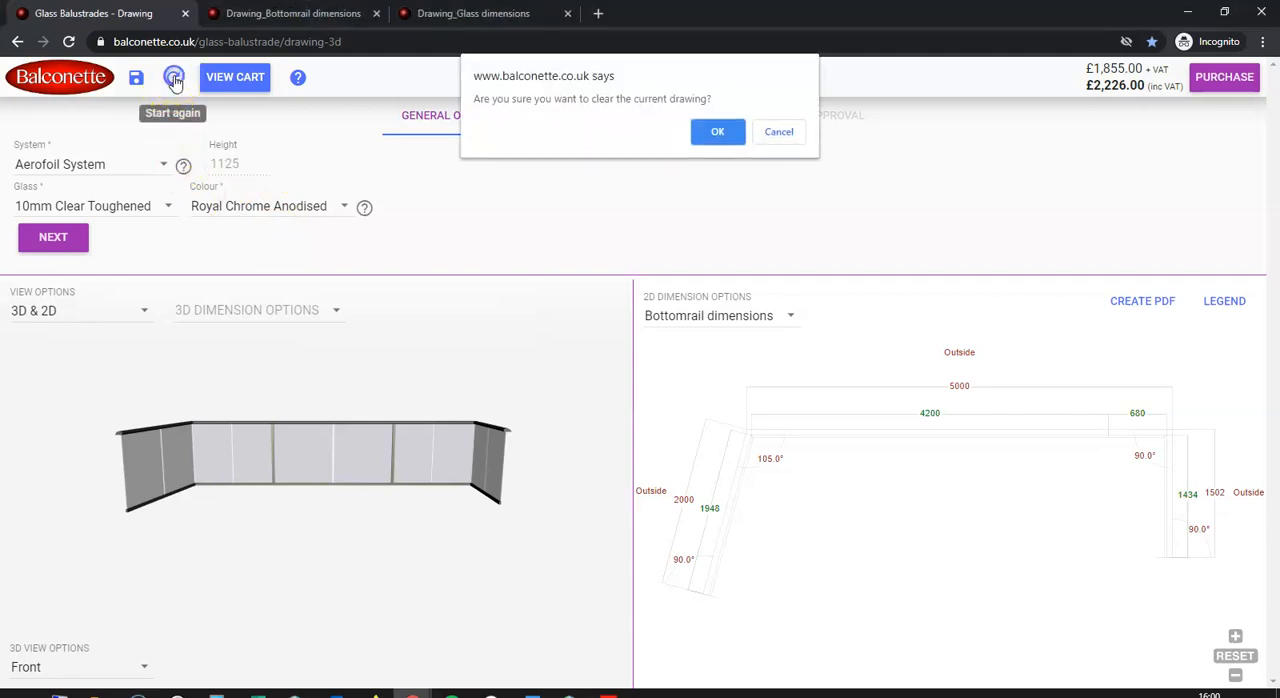
{"action": "left_click", "coordinate": [716, 134]}
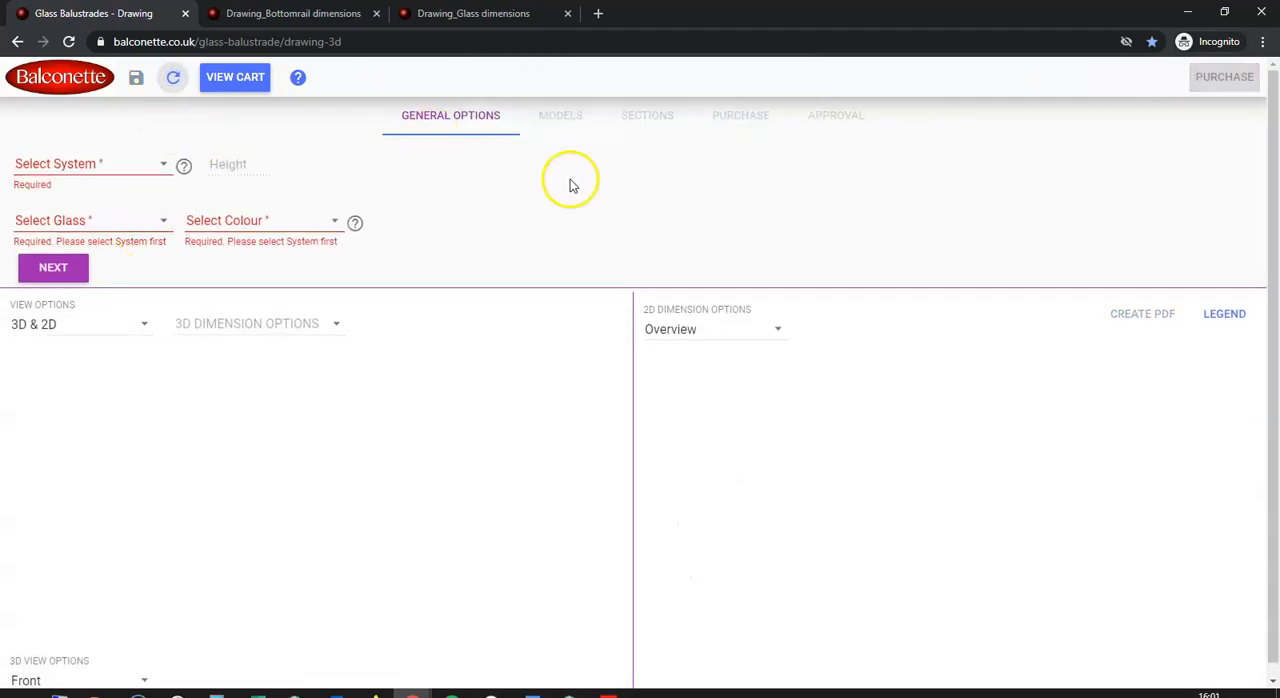